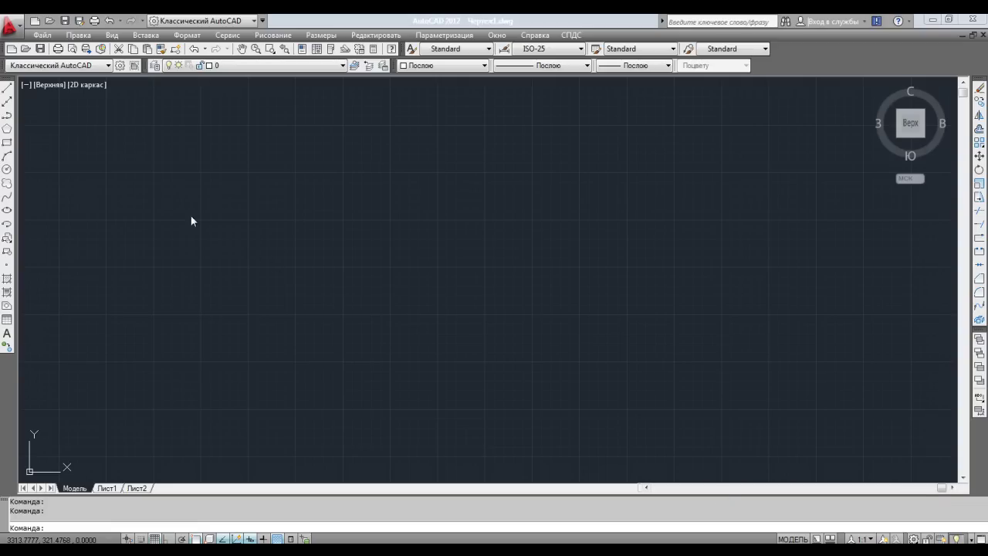
# Step: Draw a square from four lines with Ortho turned on
pyautogui.click(8, 89)
pyautogui.click(239, 185)
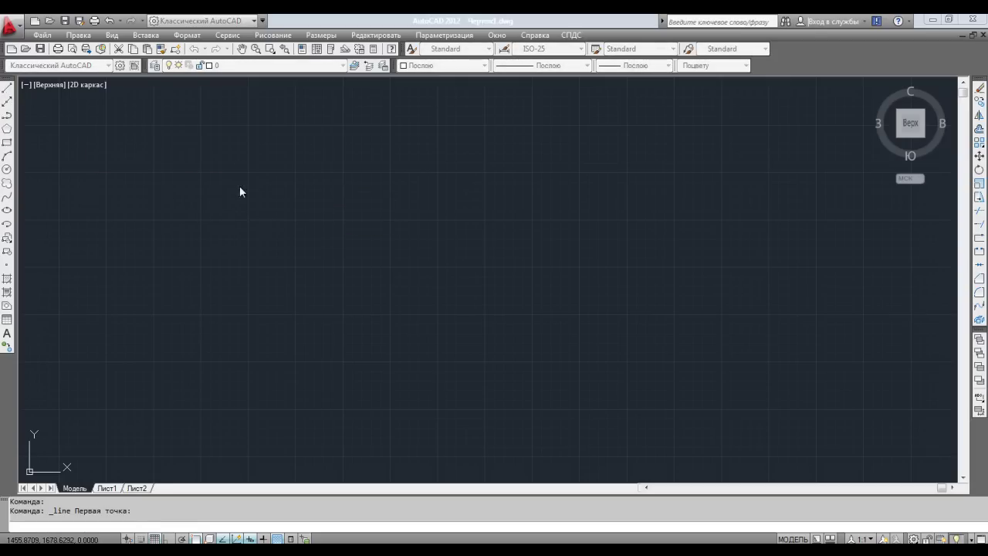
pyautogui.press('F8')
pyautogui.click(241, 330)
pyautogui.click(389, 331)
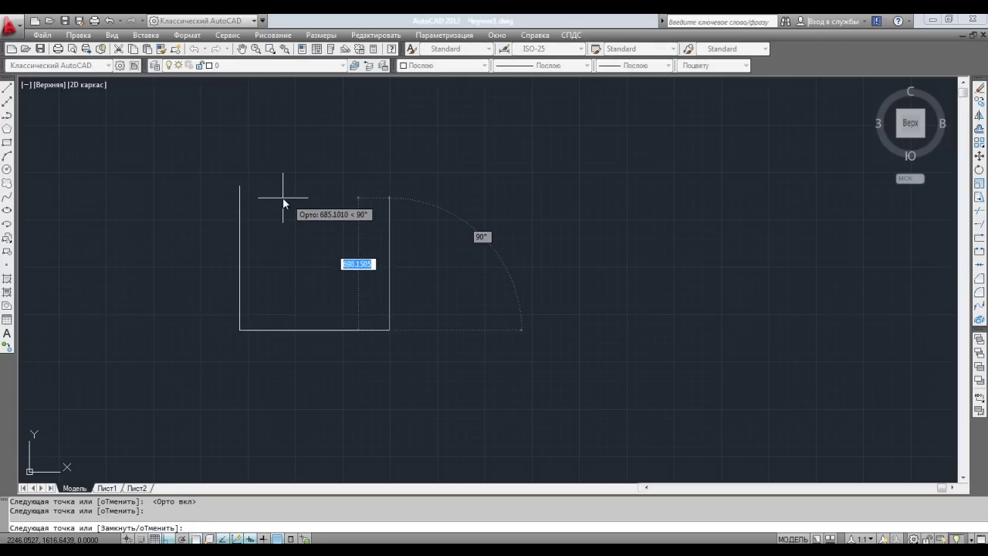
pyautogui.click(370, 189)
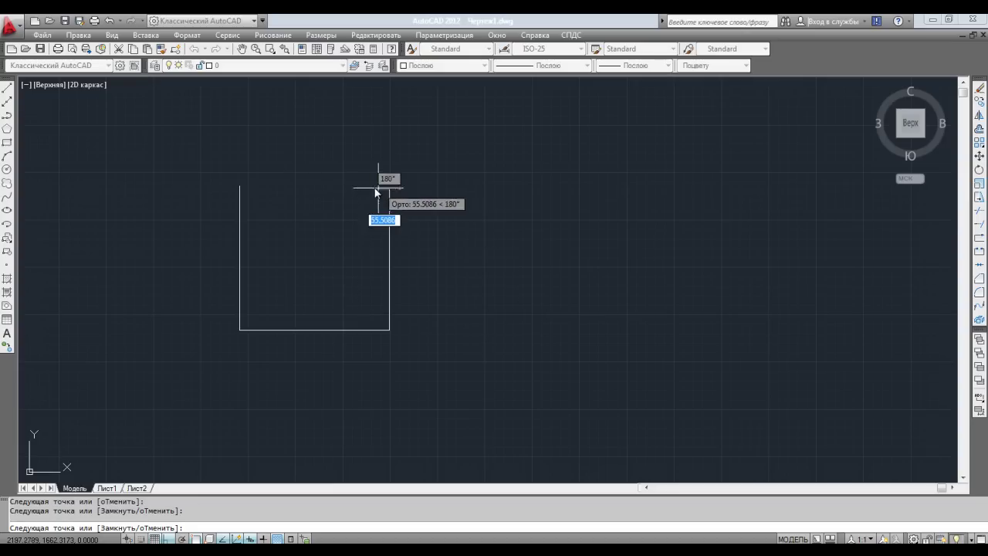
pyautogui.click(239, 187)
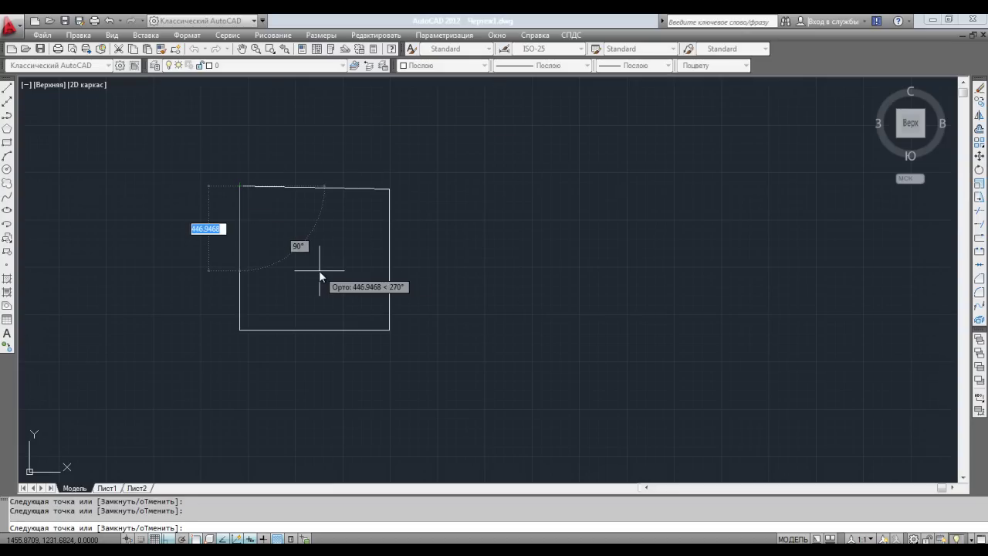
pyautogui.press('Return')
# Step: Add a circle centred on the square's top-right corner and reframe the view
pyautogui.click(6, 170)
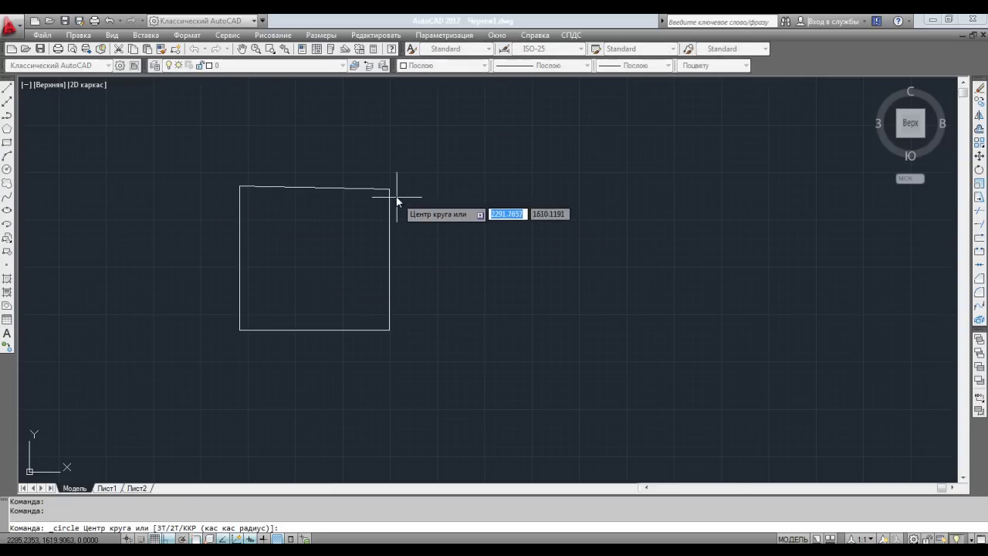
pyautogui.click(389, 188)
pyautogui.click(429, 248)
pyautogui.scroll(-2, 492, 337)
pyautogui.scroll(-2, 578, 352)
pyautogui.moveTo(579, 353)
pyautogui.mouseDown(button='middle')
pyautogui.moveTo(553, 301)
pyautogui.moveTo(511, 337)
pyautogui.mouseUp(button='middle')
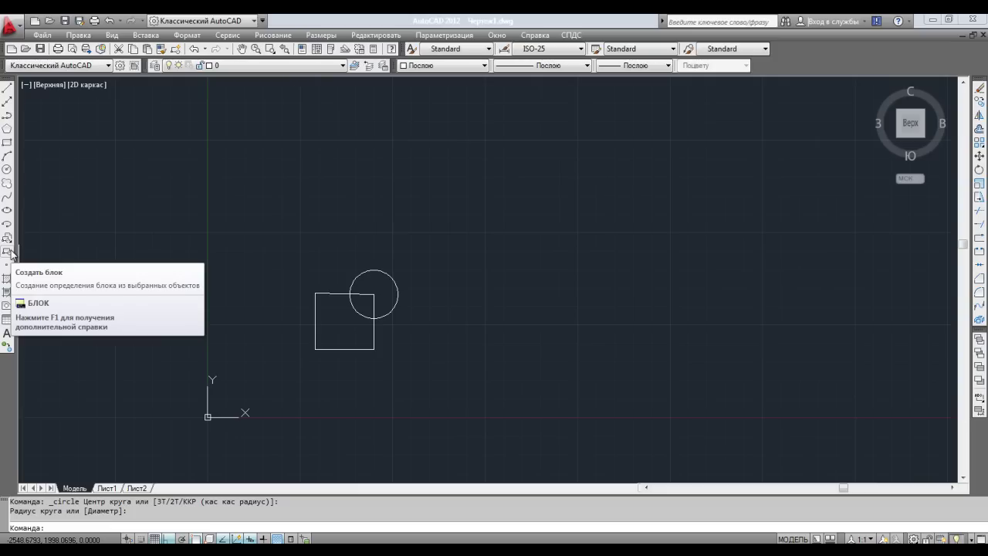
# Step: Open Block Definition, move it aside to uncover the shapes, and enter the name block1
pyautogui.click(8, 251)
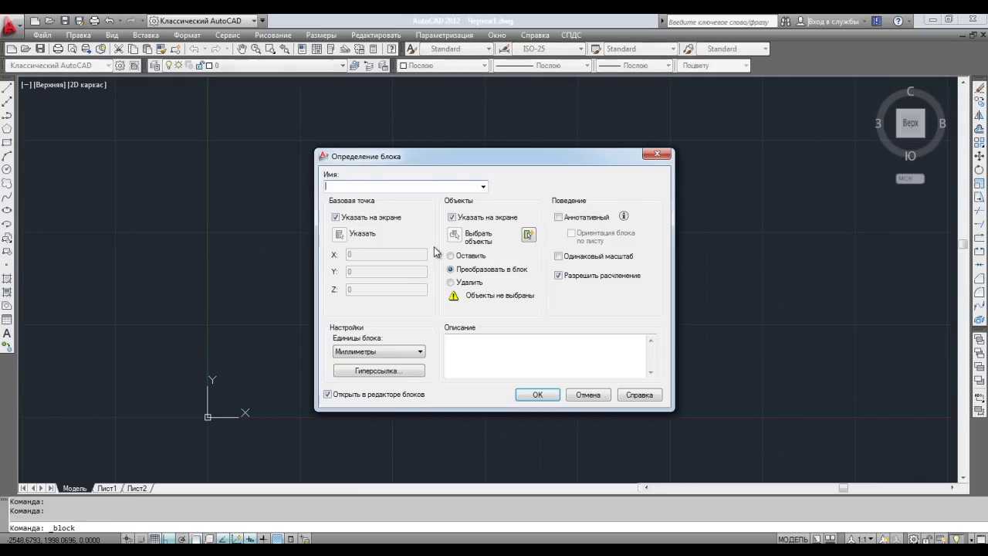
pyautogui.moveTo(429, 162); pyautogui.dragTo(580, 156)
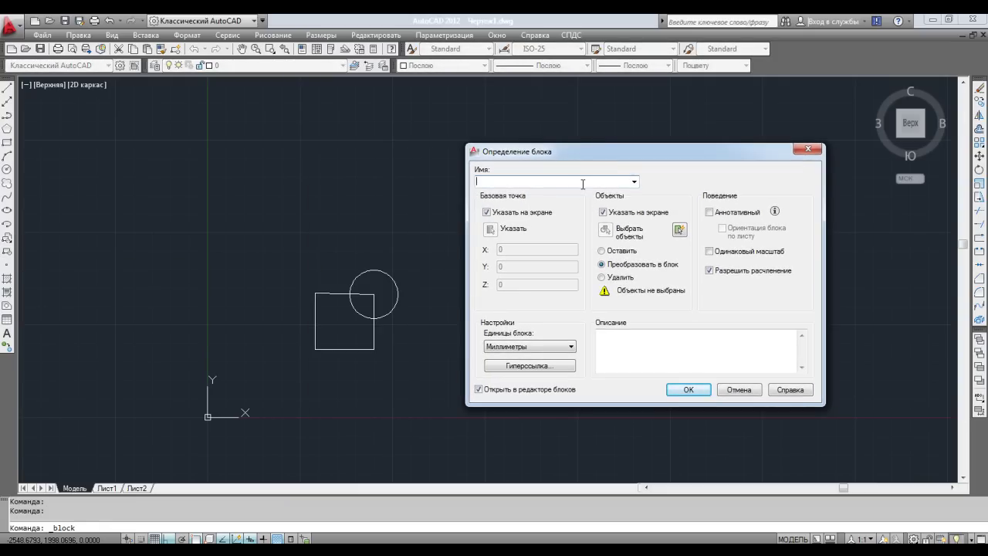
pyautogui.press('alt')
pyautogui.write('block1')
pyautogui.moveTo(474, 193)
pyautogui.mouseDown()
pyautogui.moveTo(568, 309)
pyautogui.moveTo(589, 314)
pyautogui.mouseUp()
pyautogui.press('Escape')
# Step: Pick the square's bottom-left corner as block1's base point, then start choosing the block's objects
pyautogui.click(486, 213)
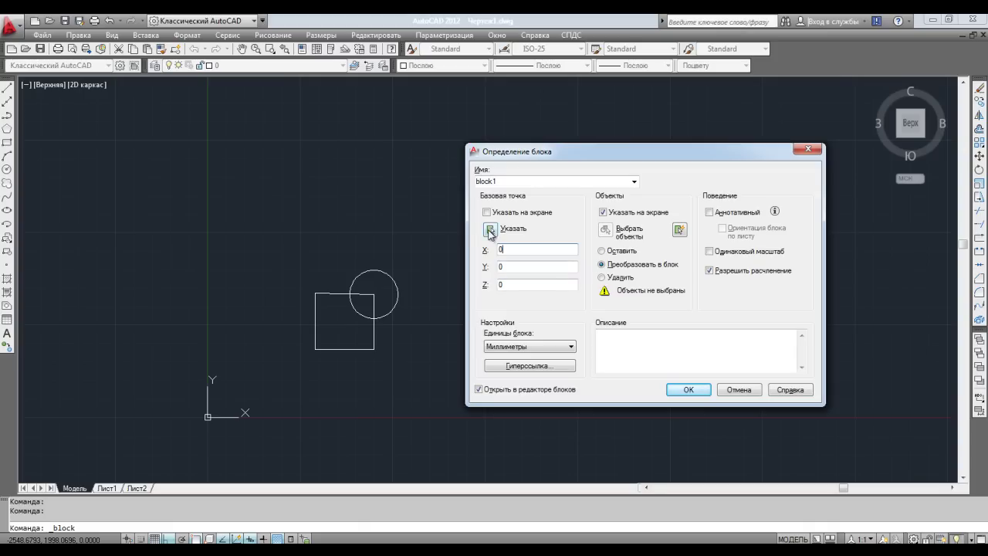
pyautogui.click(490, 229)
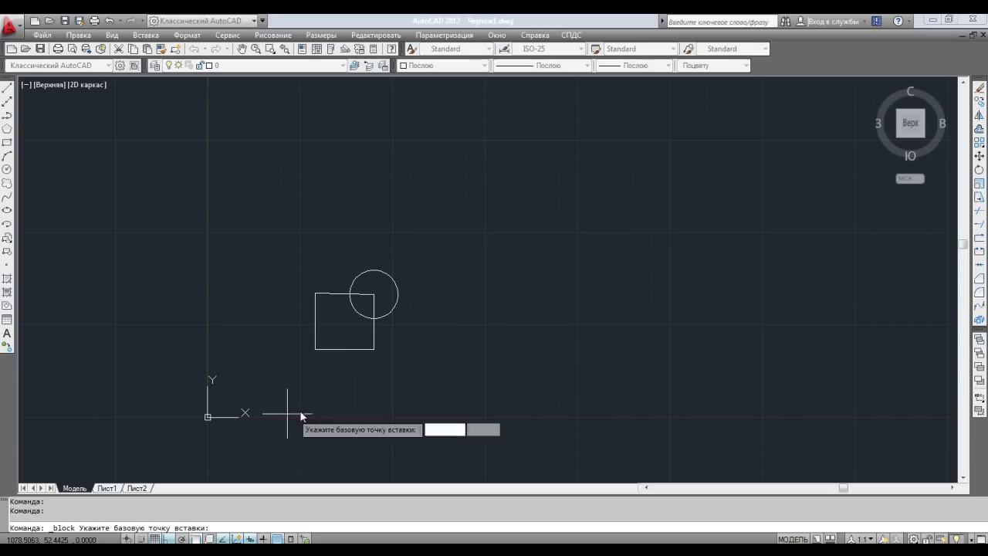
pyautogui.click(321, 347)
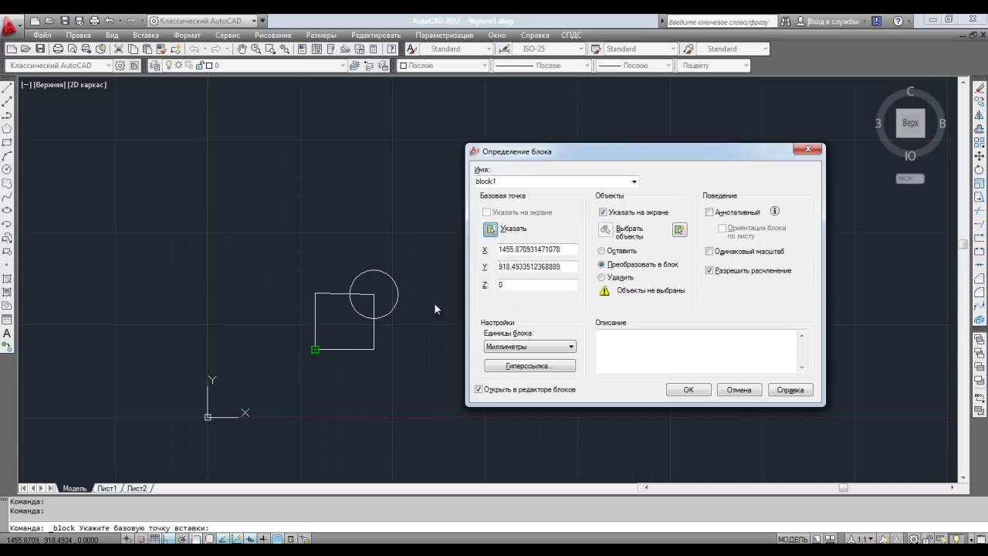
pyautogui.moveTo(522, 154); pyautogui.dragTo(520, 177)
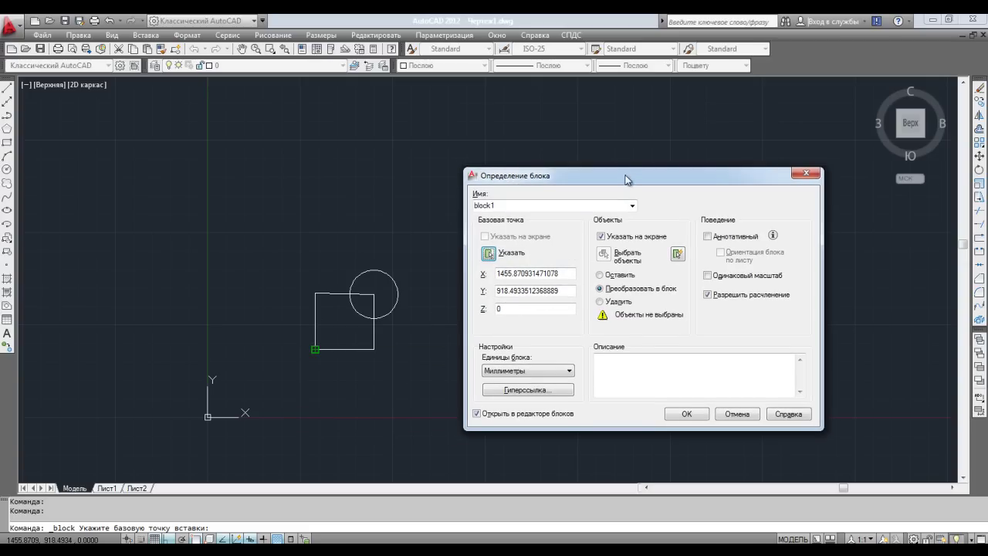
pyautogui.moveTo(626, 179); pyautogui.dragTo(545, 186)
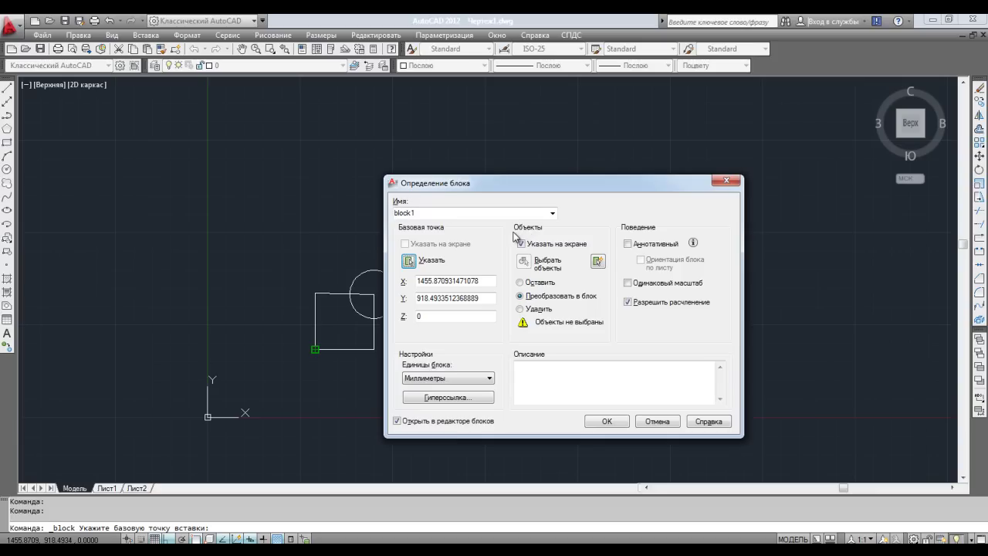
pyautogui.click(521, 244)
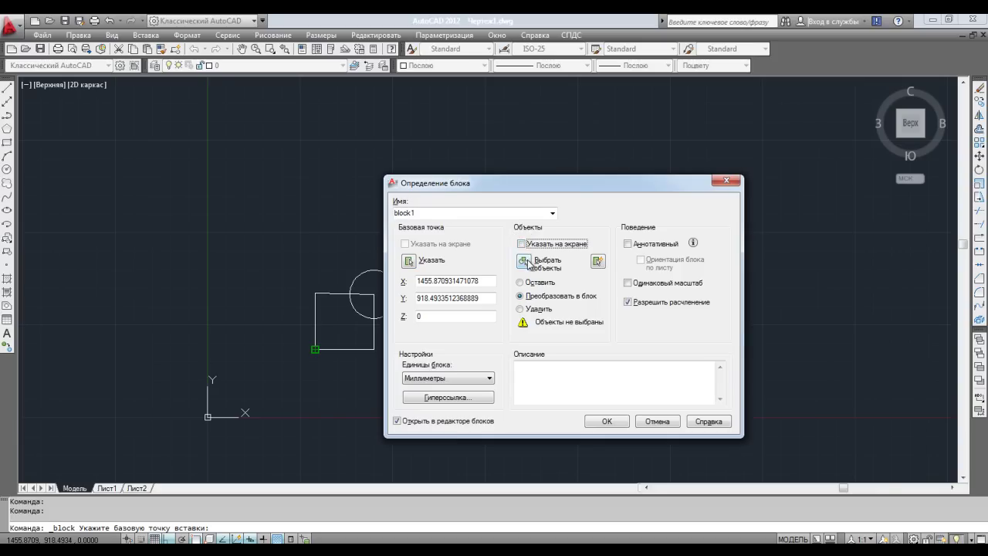
pyautogui.click(525, 261)
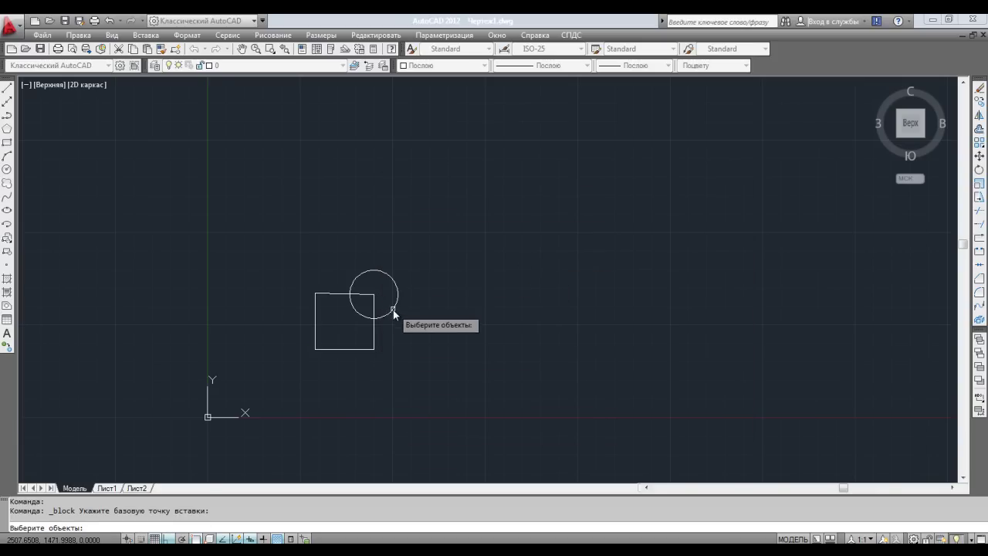
pyautogui.press('Escape')
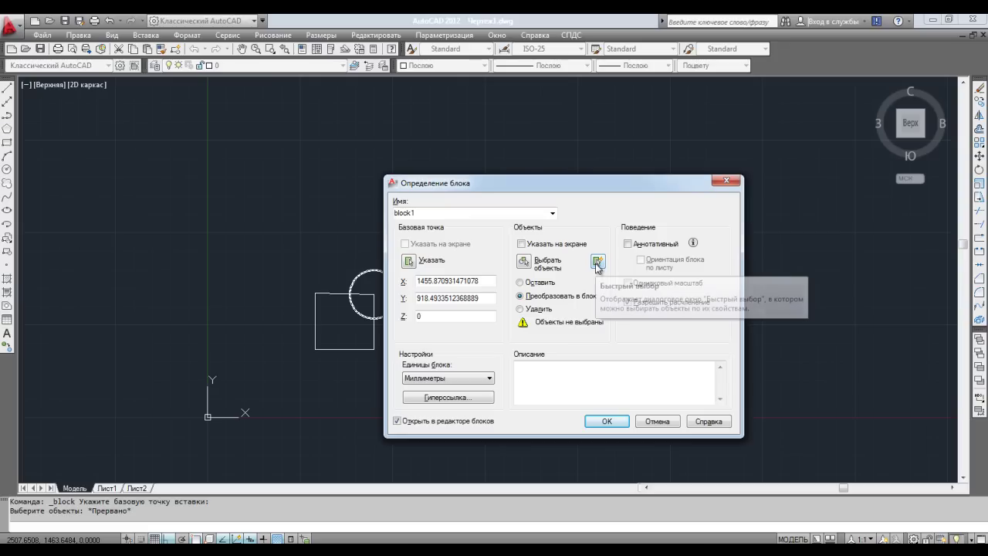
pyautogui.click(598, 263)
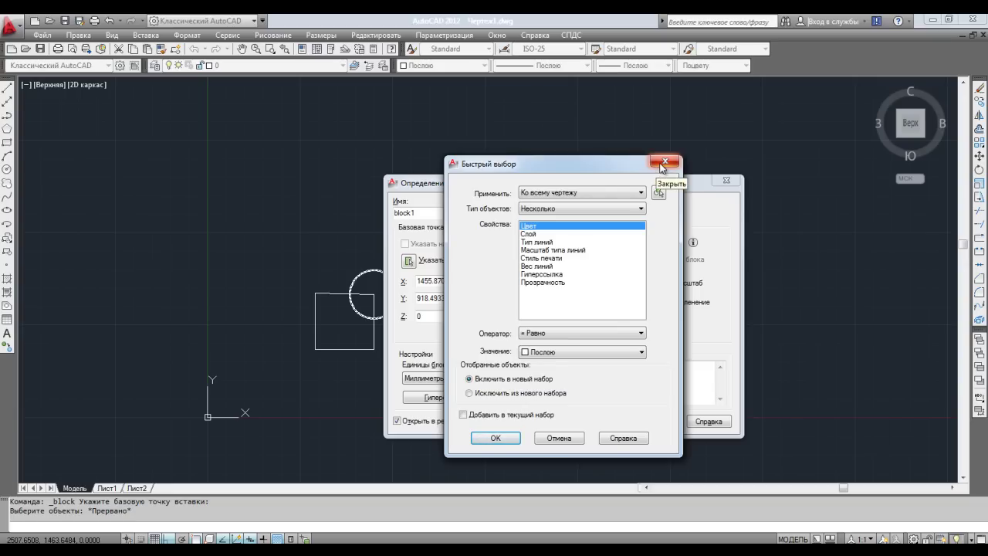
pyautogui.click(664, 162)
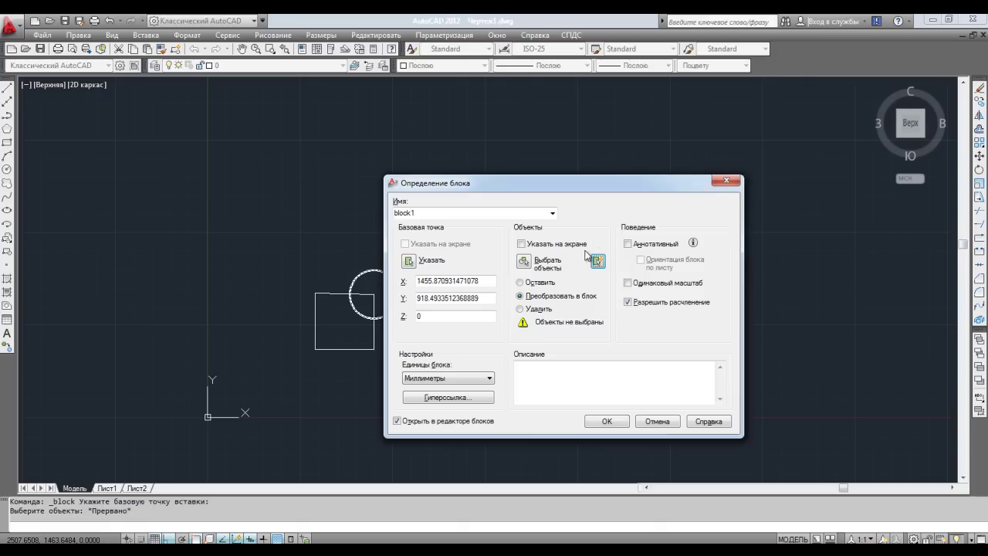
# Step: Re-enable on-screen object selection and, after trying Retain and Delete, settle on Convert to block
pyautogui.click(522, 244)
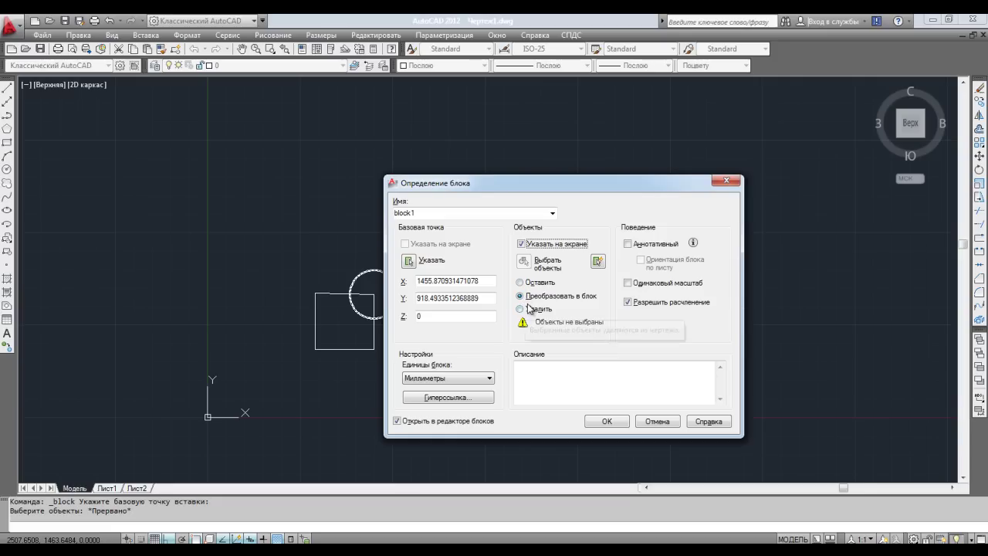
pyautogui.click(522, 283)
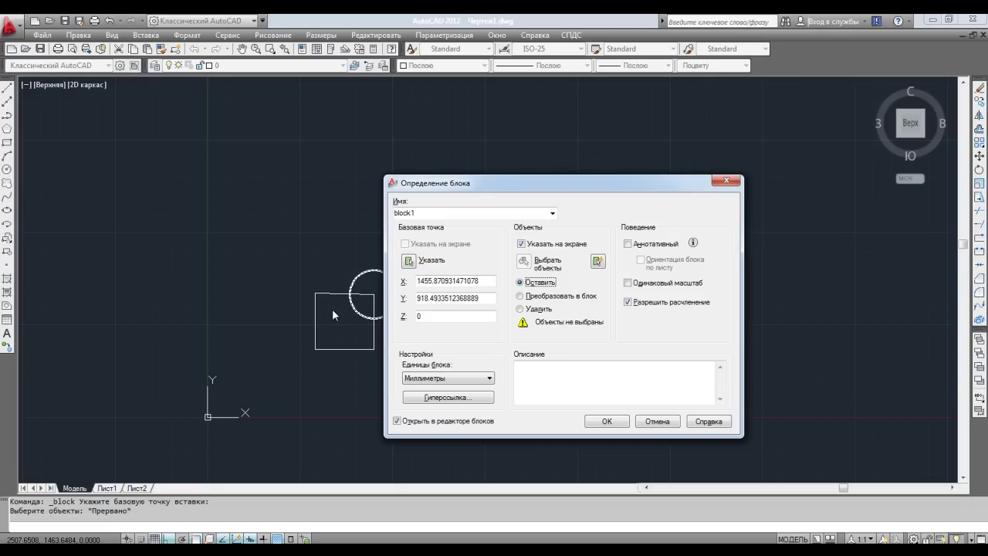
pyautogui.click(532, 297)
pyautogui.click(534, 309)
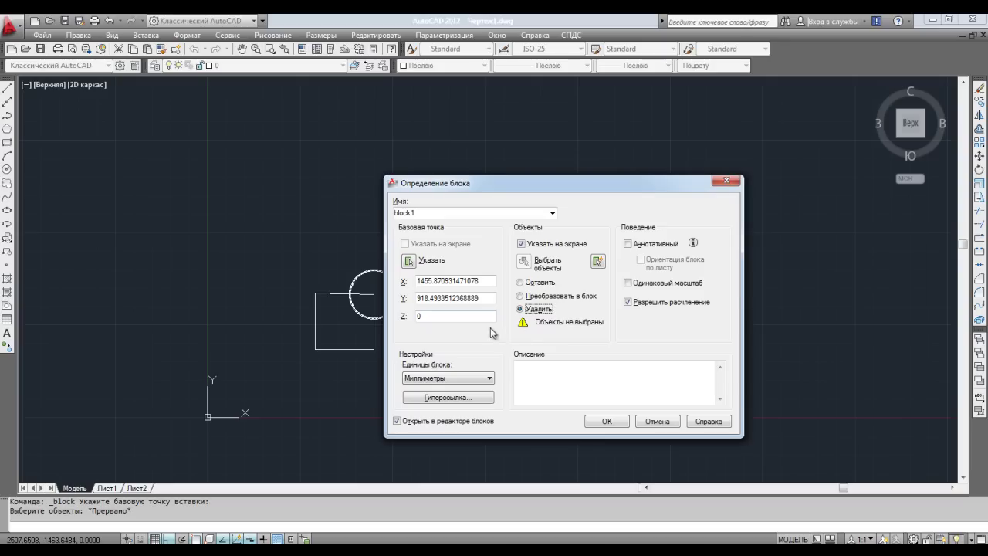
pyautogui.moveTo(534, 184); pyautogui.dragTo(574, 169)
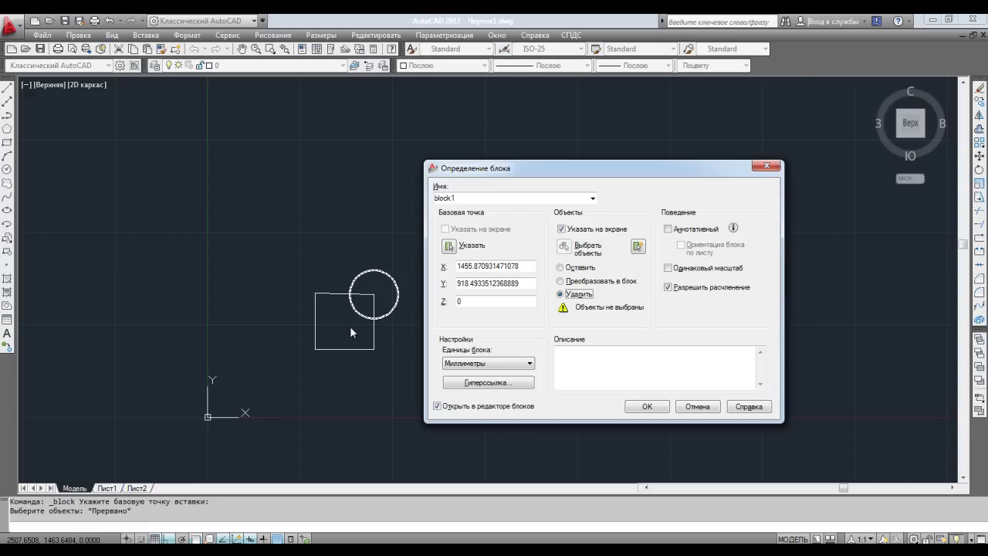
pyautogui.click(298, 266)
pyautogui.click(560, 282)
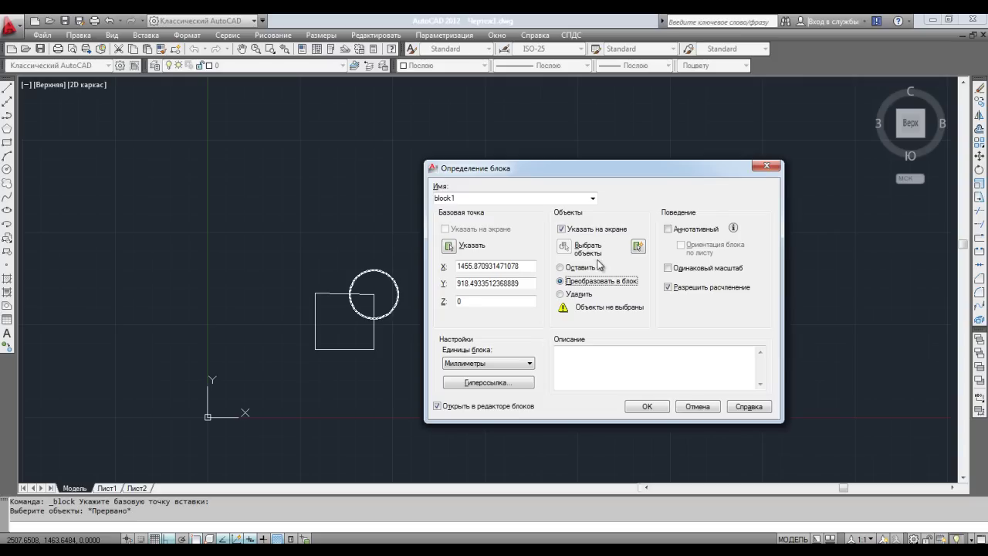
# Step: Toggle Uniform scale on and off, begin a description, then cancel the block definition
pyautogui.moveTo(621, 170); pyautogui.dragTo(598, 191)
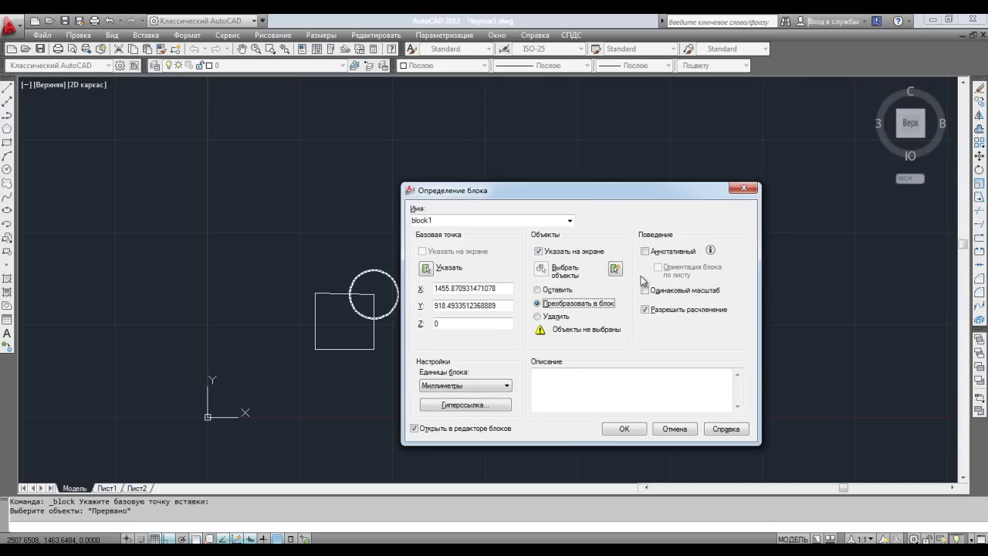
pyautogui.moveTo(633, 193); pyautogui.dragTo(658, 168)
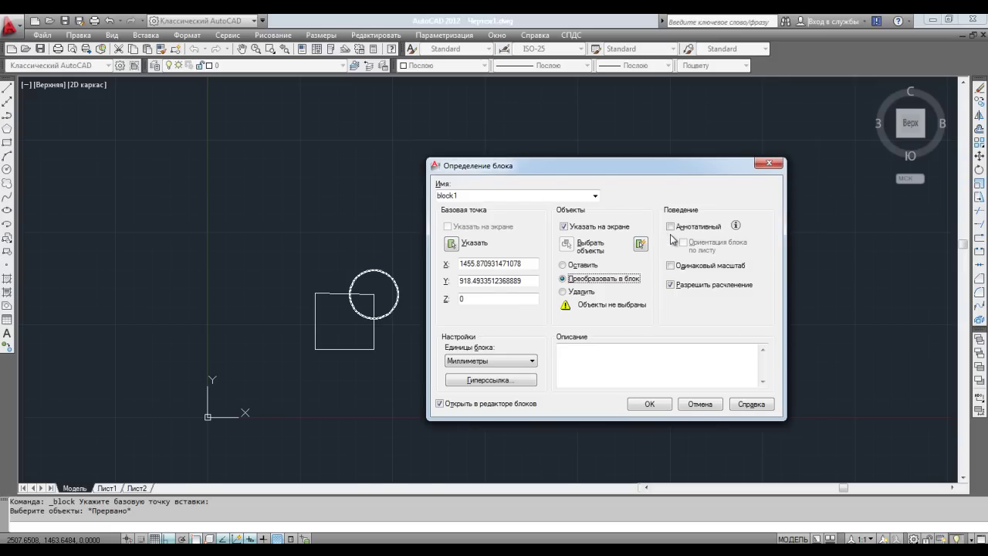
pyautogui.moveTo(681, 167); pyautogui.dragTo(670, 156)
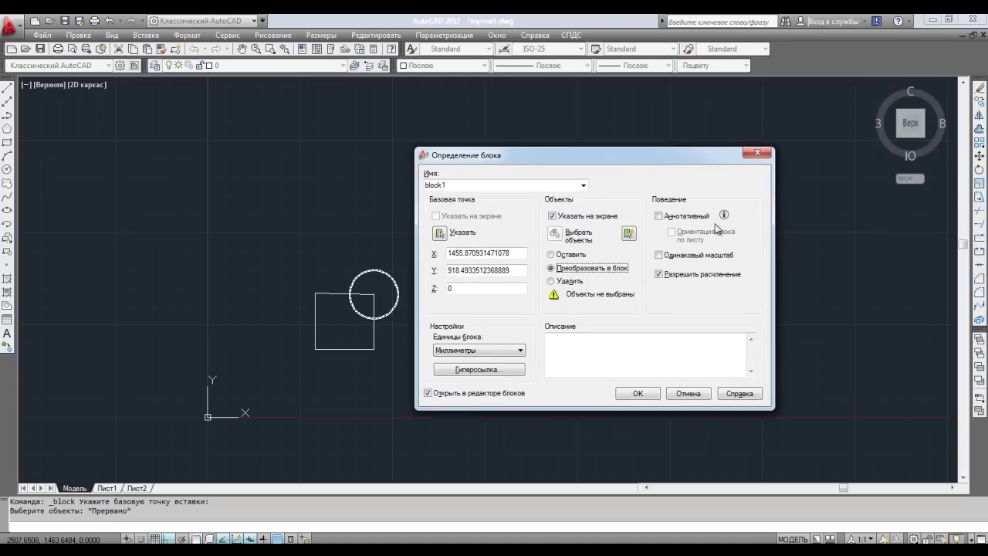
pyautogui.click(658, 256)
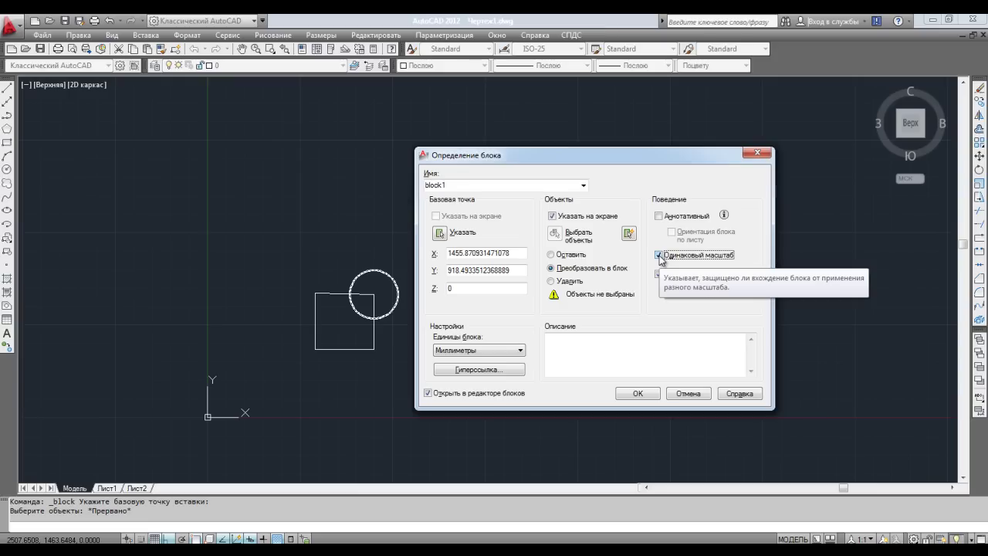
pyautogui.click(658, 256)
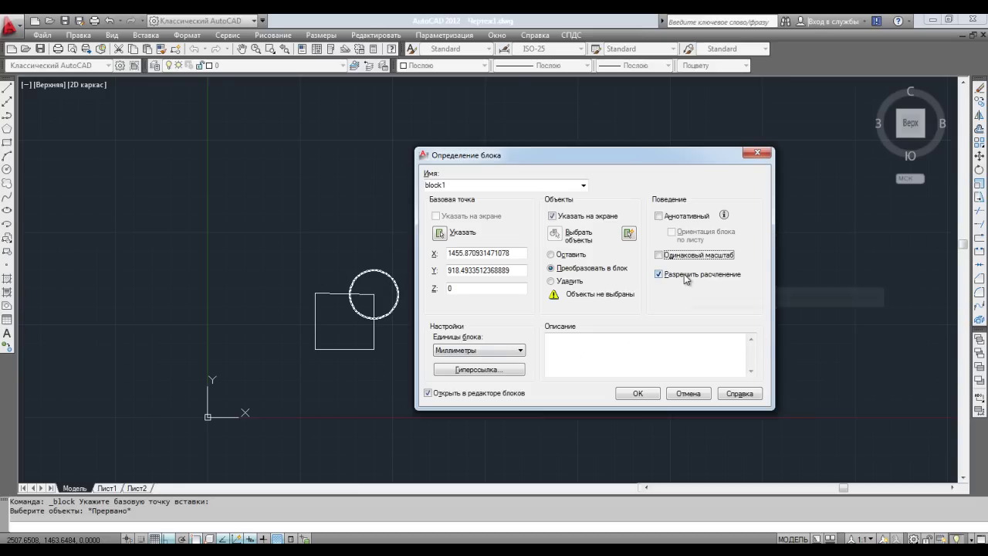
pyautogui.click(558, 364)
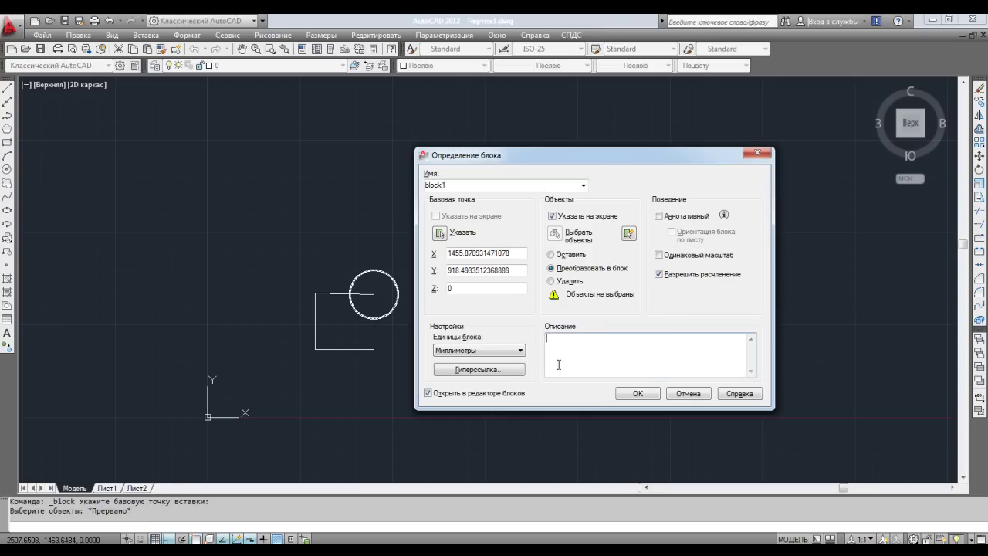
pyautogui.write('D')
pyautogui.press('Escape')
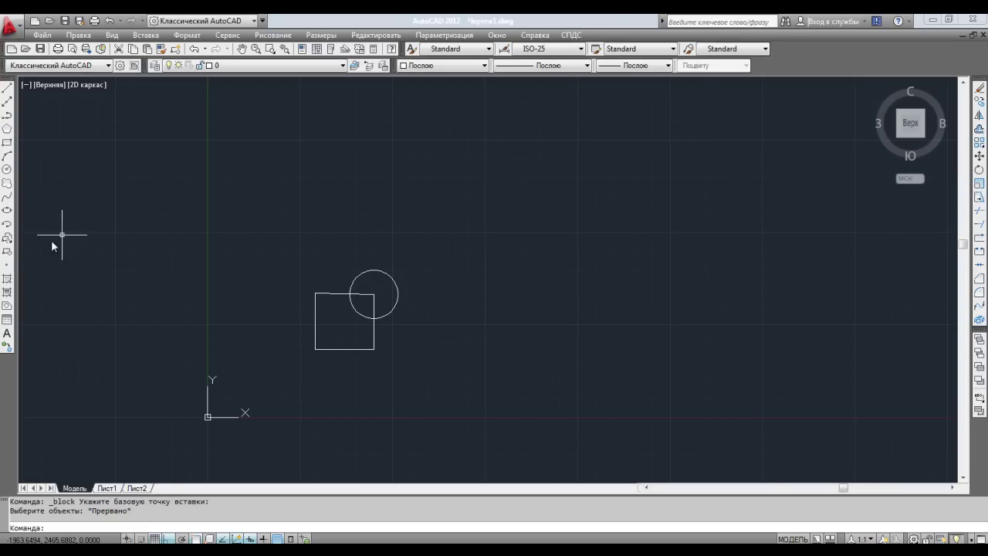
# Step: Reopen Block Definition as block1 and set the base point at the square's lower-left corner
pyautogui.click(7, 251)
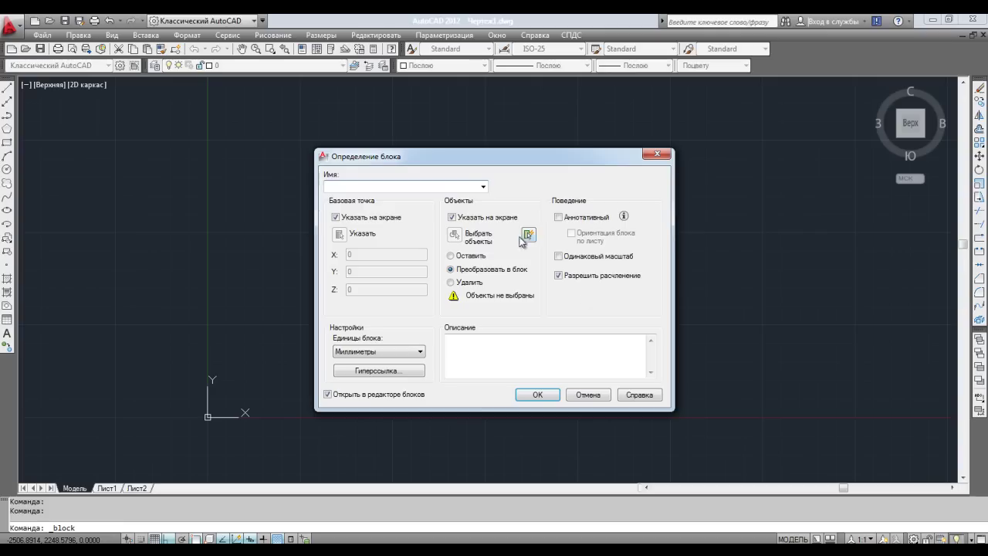
pyautogui.write('block1')
pyautogui.click(385, 219)
pyautogui.click(341, 235)
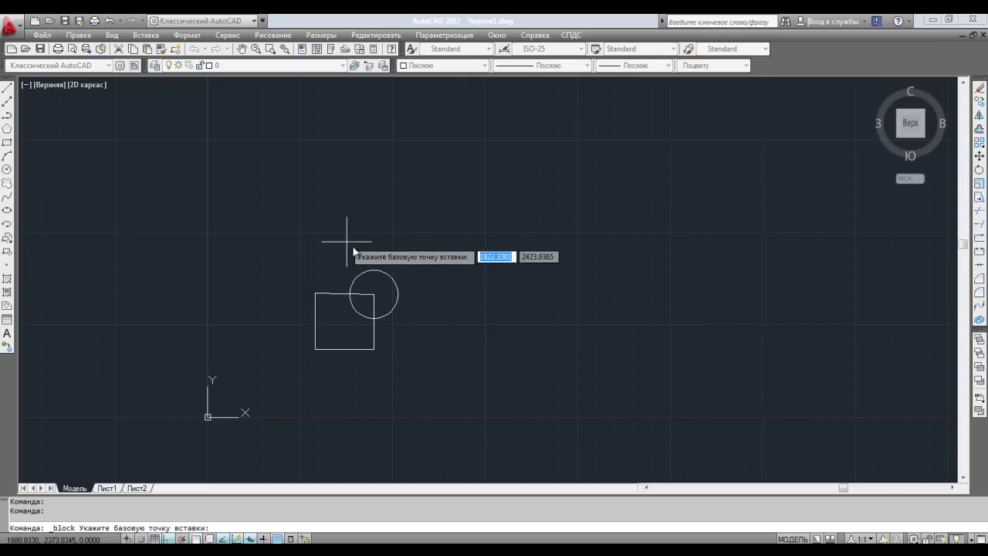
pyautogui.click(315, 349)
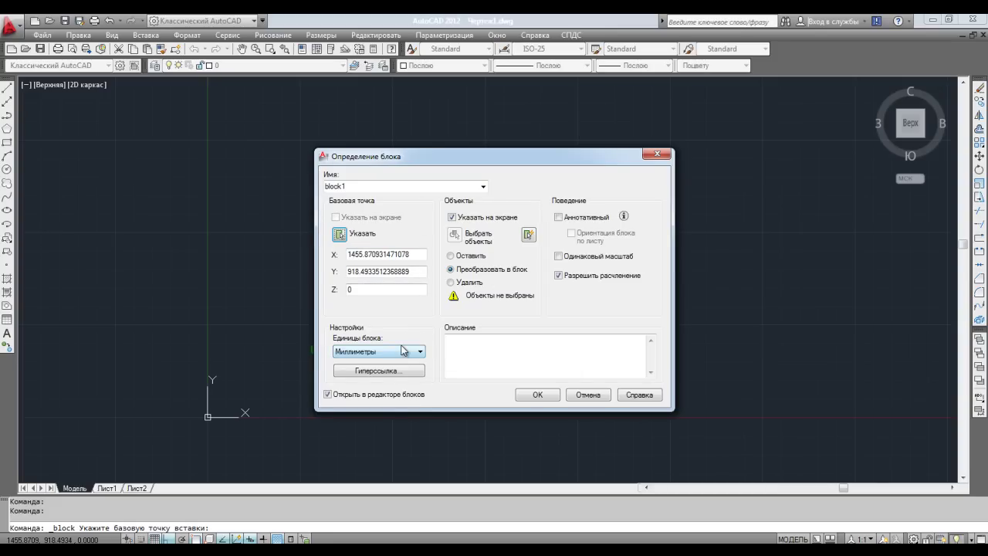
pyautogui.moveTo(325, 327); pyautogui.dragTo(432, 389)
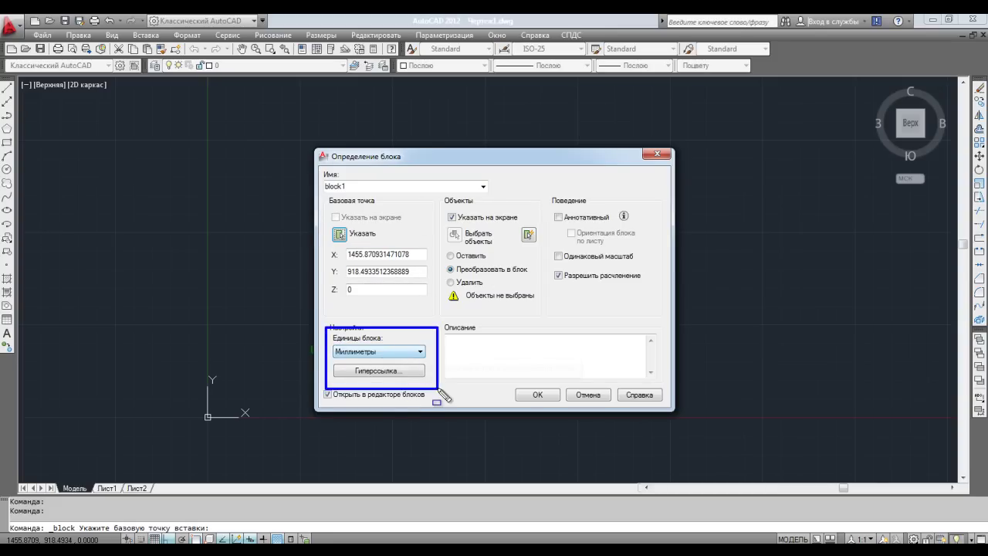
pyautogui.click(413, 354)
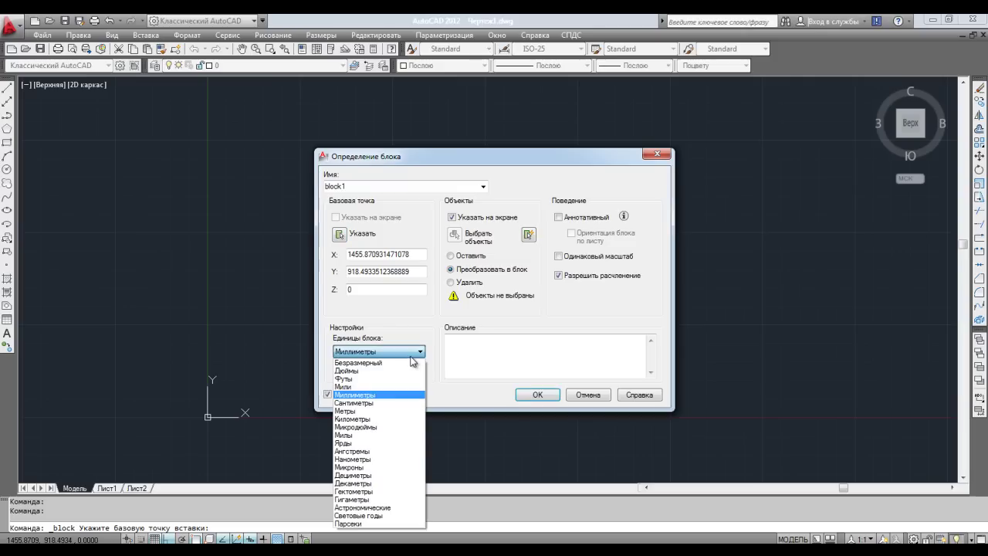
pyautogui.click(411, 354)
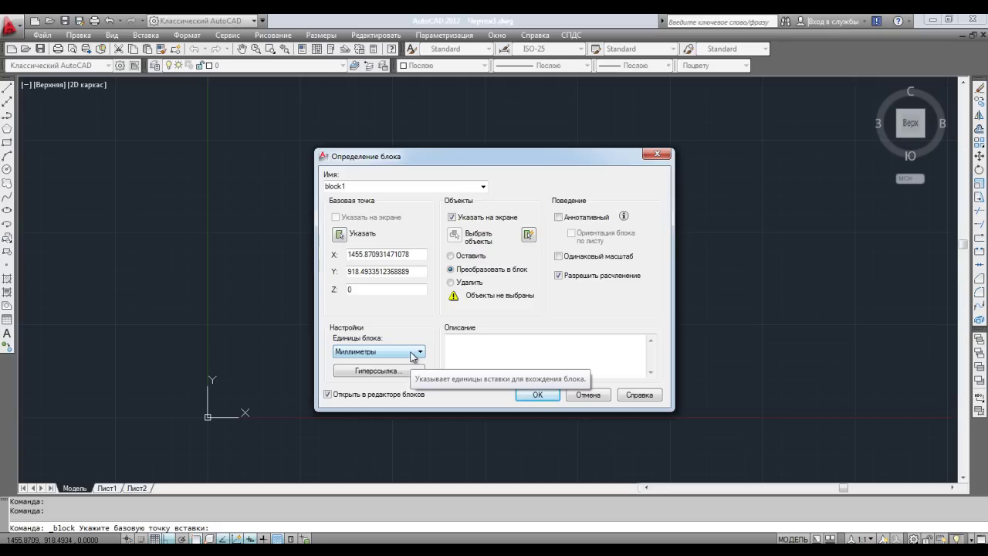
pyautogui.click(411, 353)
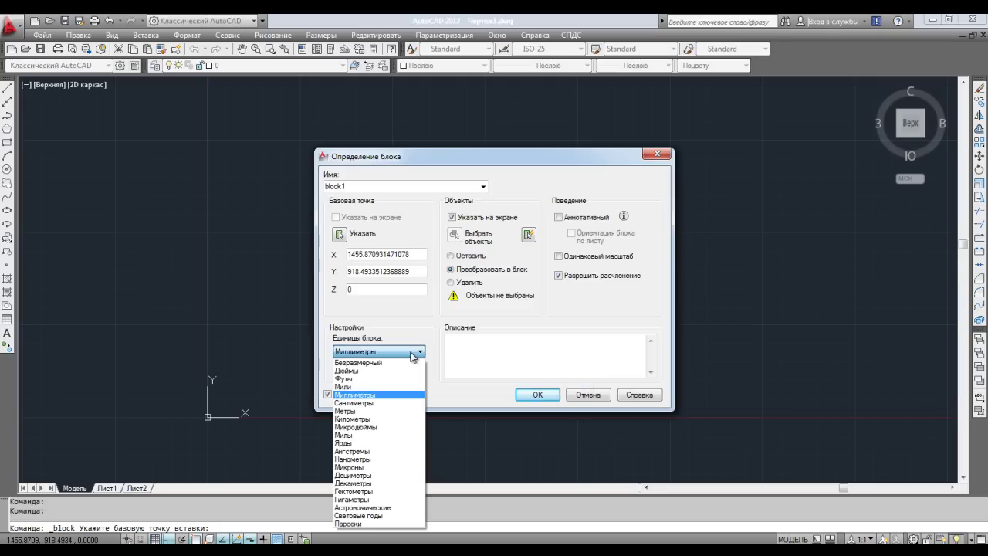
pyautogui.click(411, 352)
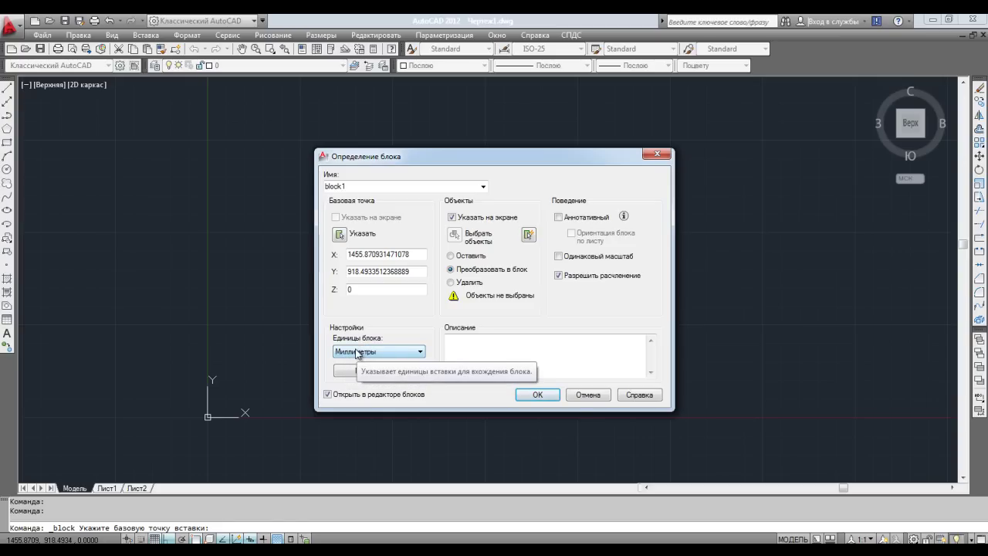
pyautogui.click(359, 352)
pyautogui.click(364, 352)
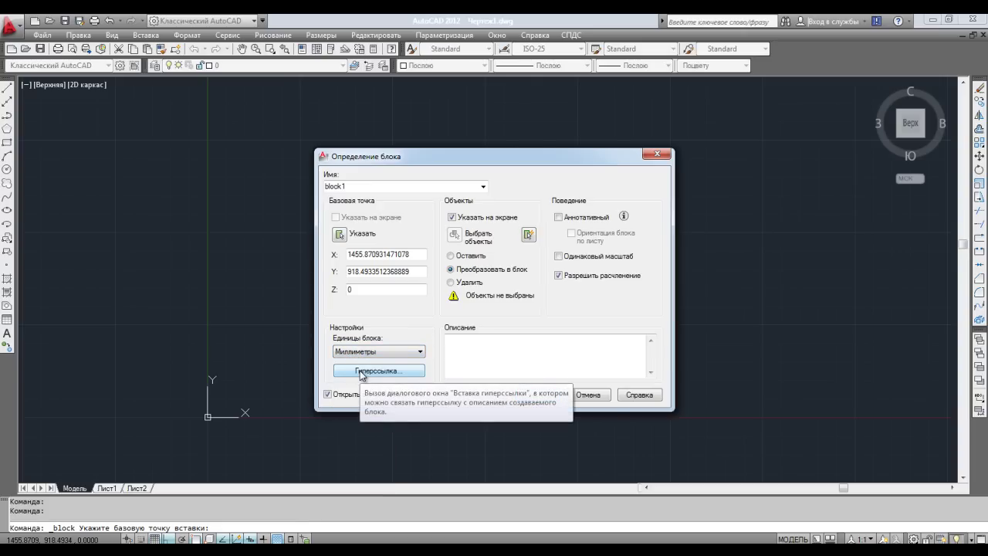
pyautogui.click(360, 371)
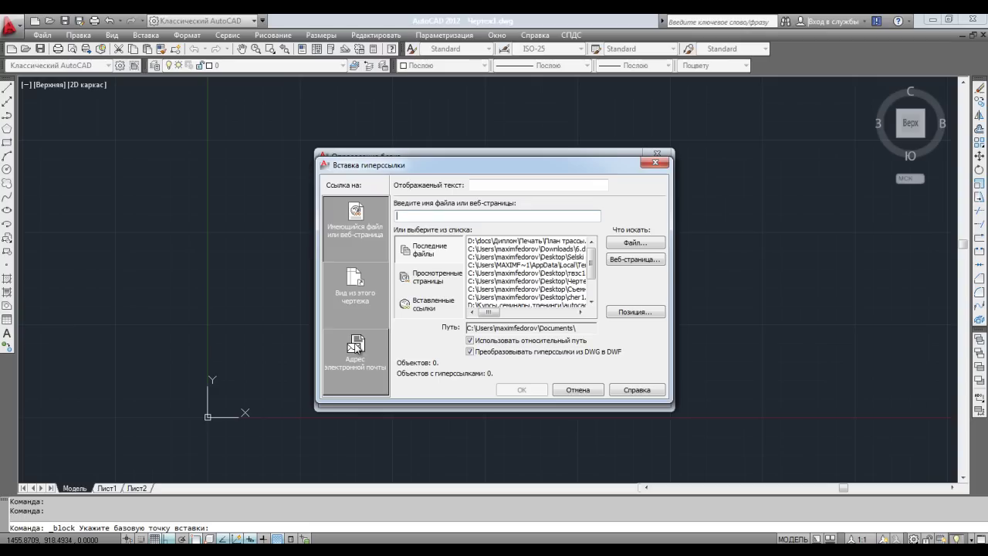
pyautogui.click(358, 299)
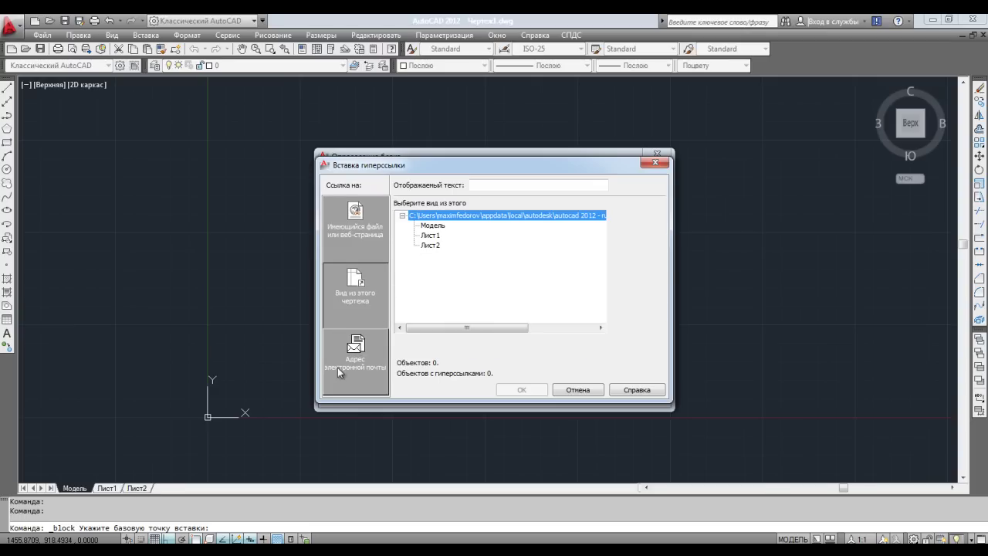
pyautogui.click(355, 347)
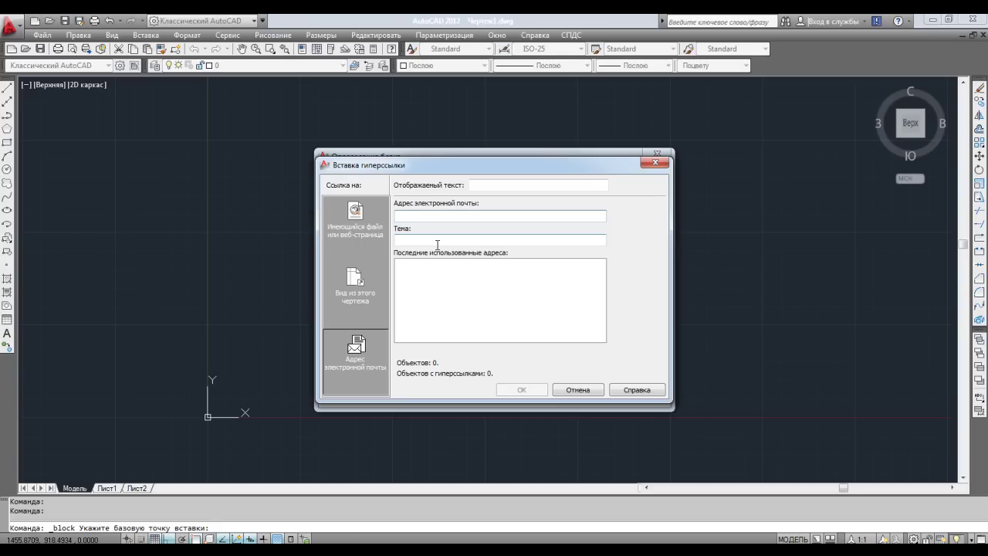
pyautogui.click(568, 389)
pyautogui.click(479, 359)
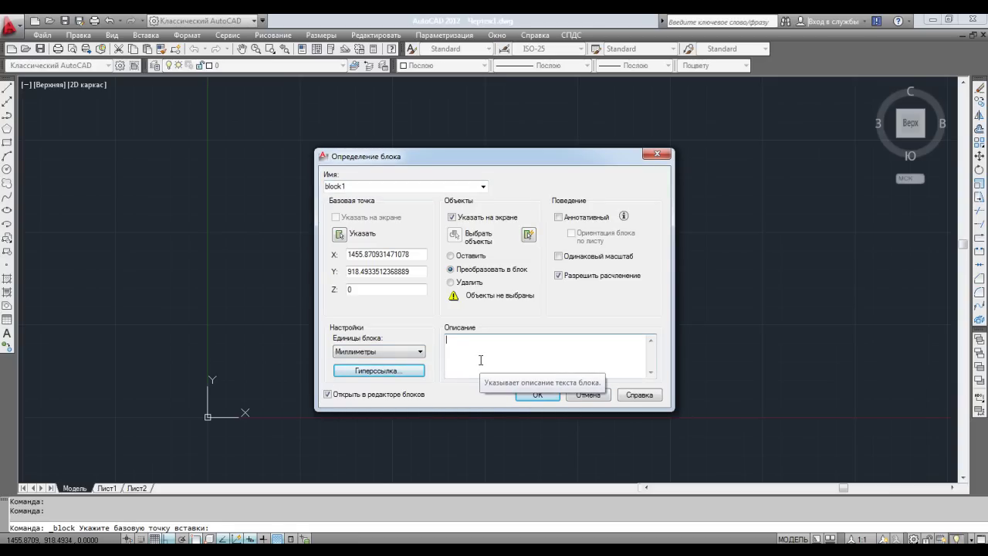
# Step: Enter the description 'Тестовый блок #1' and untick Open in block editor
pyautogui.write('Тестовый блок #1')
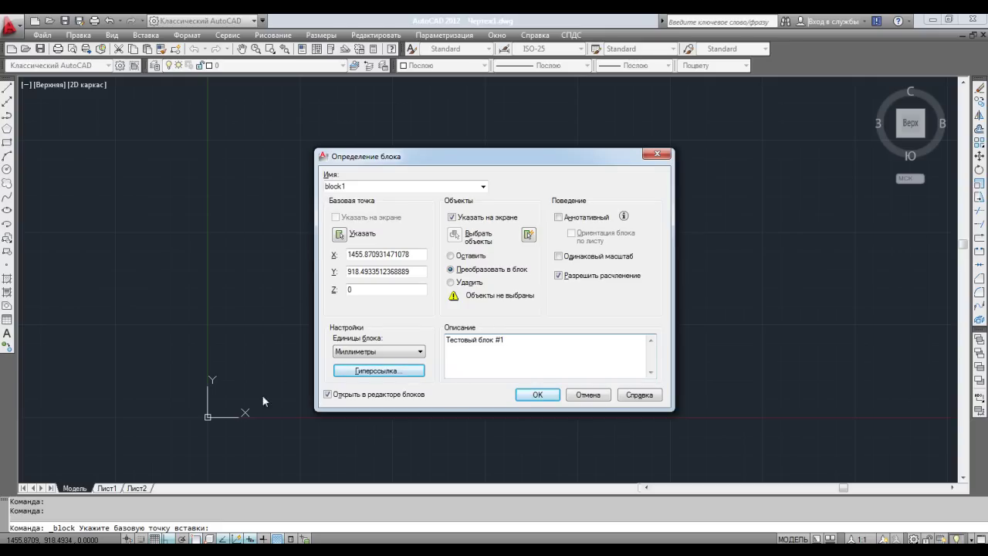
pyautogui.moveTo(517, 341); pyautogui.dragTo(442, 343)
pyautogui.click(539, 367)
pyautogui.moveTo(506, 340); pyautogui.dragTo(445, 338)
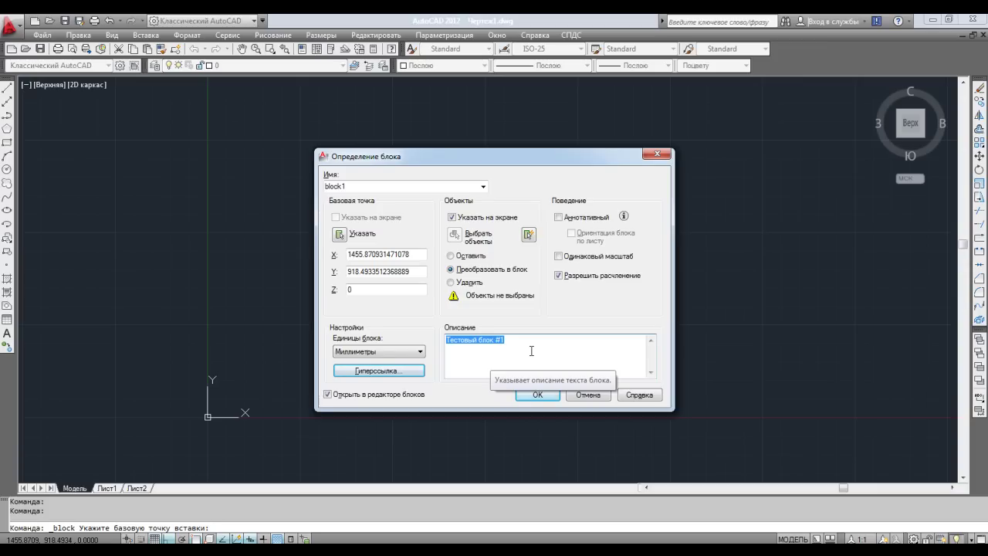
pyautogui.click(328, 395)
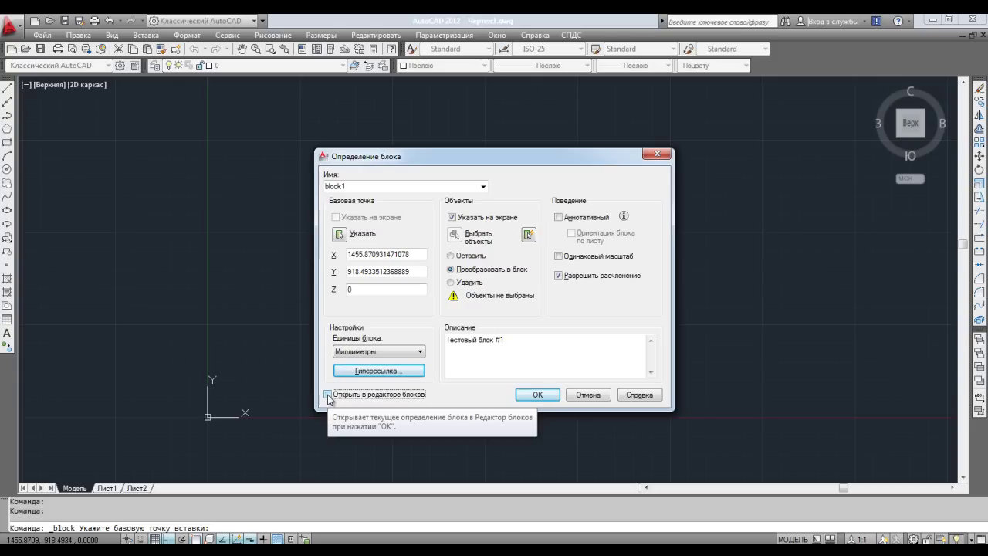
# Step: Finish defining block1 by window-selecting the square and circle
pyautogui.click(538, 394)
pyautogui.click(421, 363)
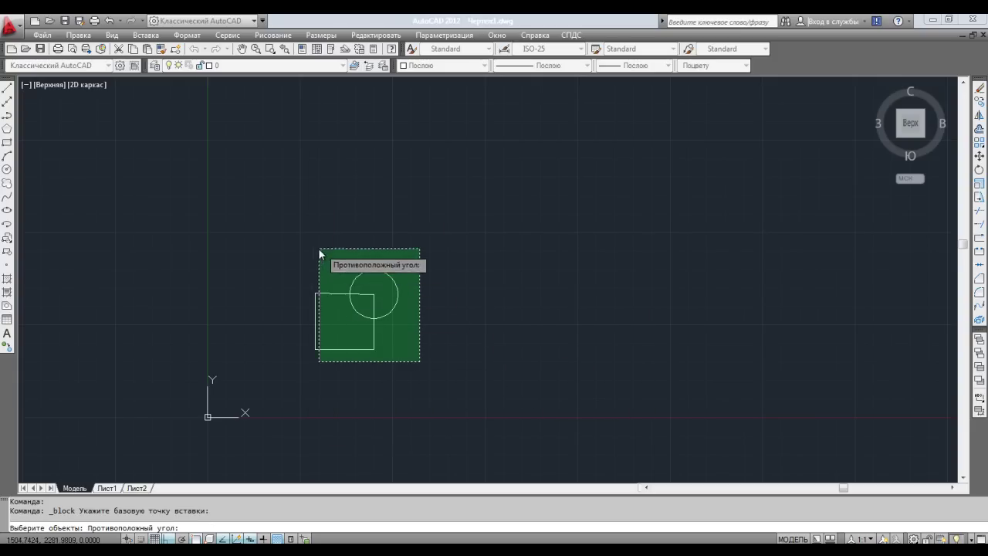
pyautogui.click(293, 241)
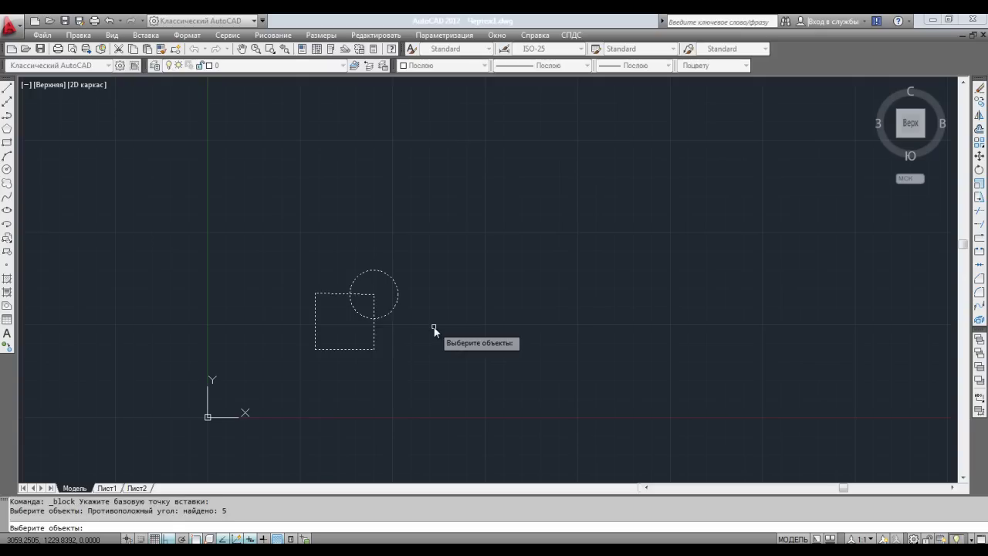
pyautogui.press('Return')
# Step: Drag the block by its base grip right and left, then freely with Ortho off
pyautogui.click(314, 349)
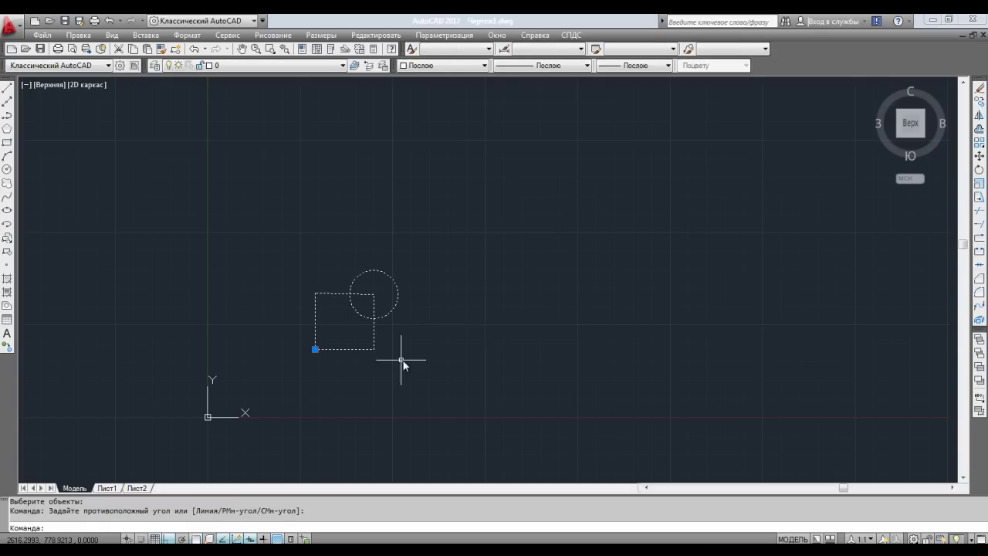
pyautogui.click(315, 349)
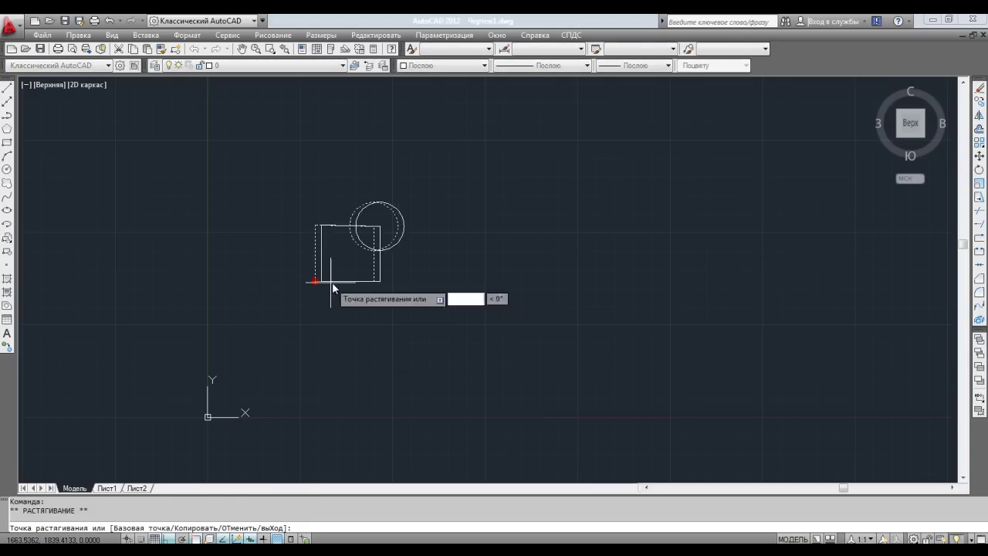
pyautogui.click(432, 282)
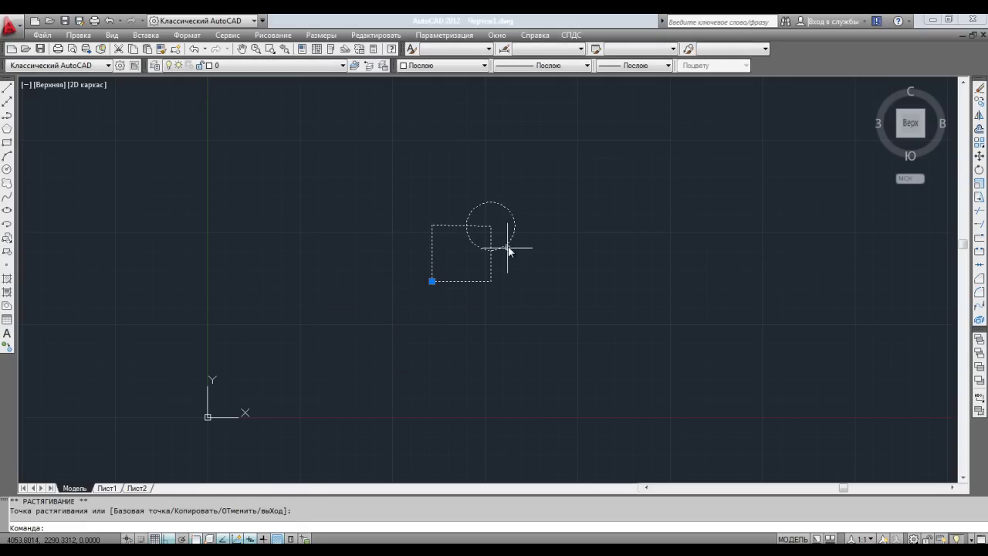
pyautogui.click(432, 281)
pyautogui.click(303, 281)
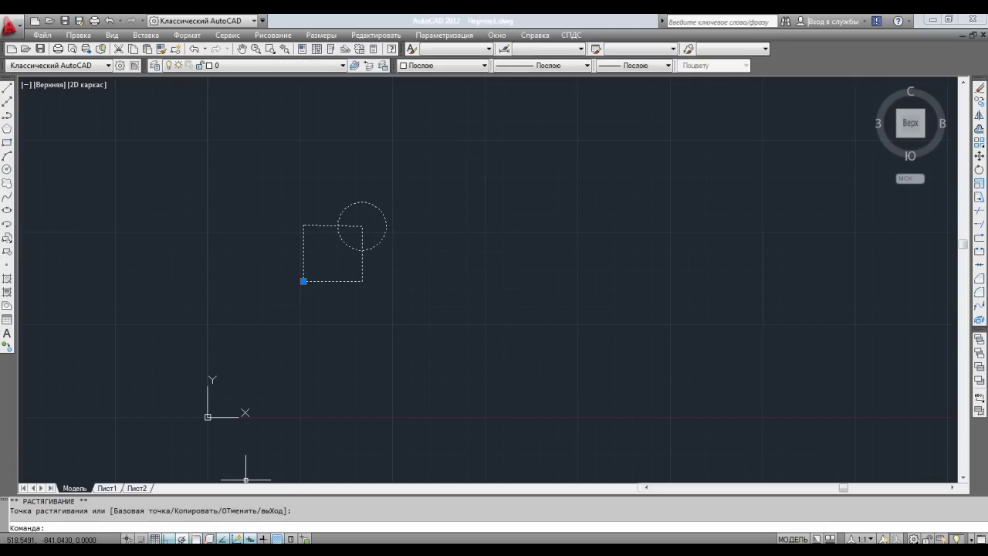
pyautogui.press('F8')
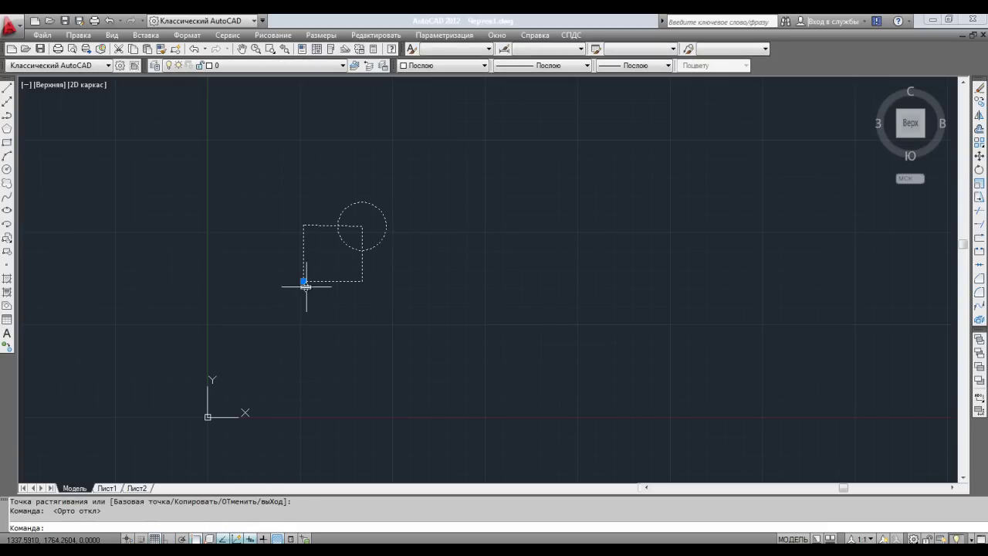
pyautogui.click(303, 281)
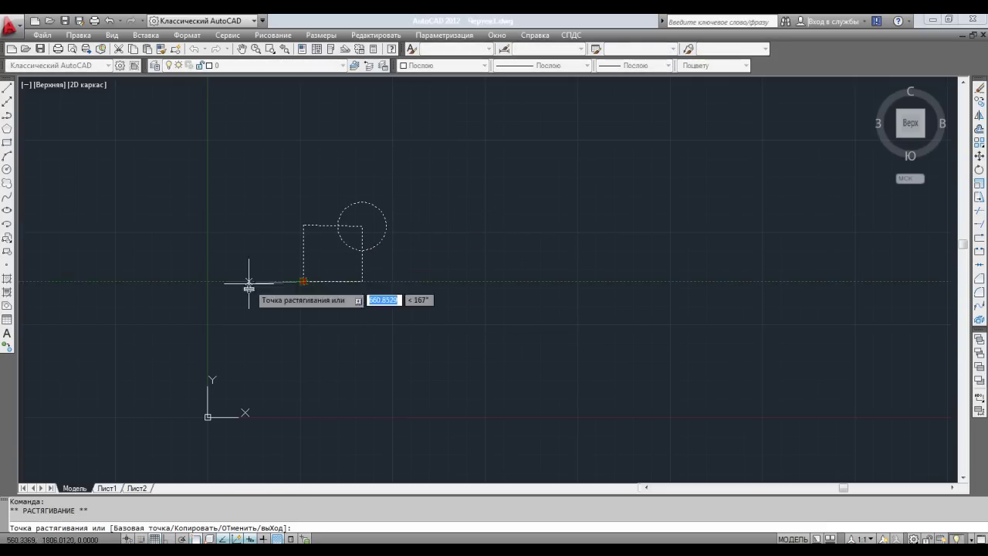
pyautogui.click(478, 237)
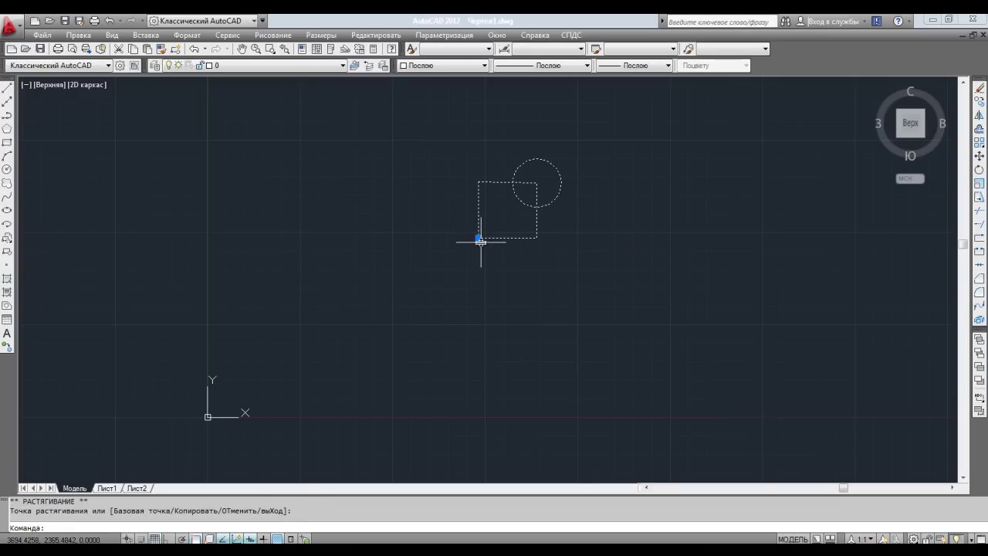
# Step: Reposition the block a few more times, then delete it
pyautogui.click(479, 237)
pyautogui.click(331, 238)
pyautogui.click(312, 347)
pyautogui.click(313, 347)
pyautogui.click(388, 346)
pyautogui.click(389, 347)
pyautogui.click(375, 241)
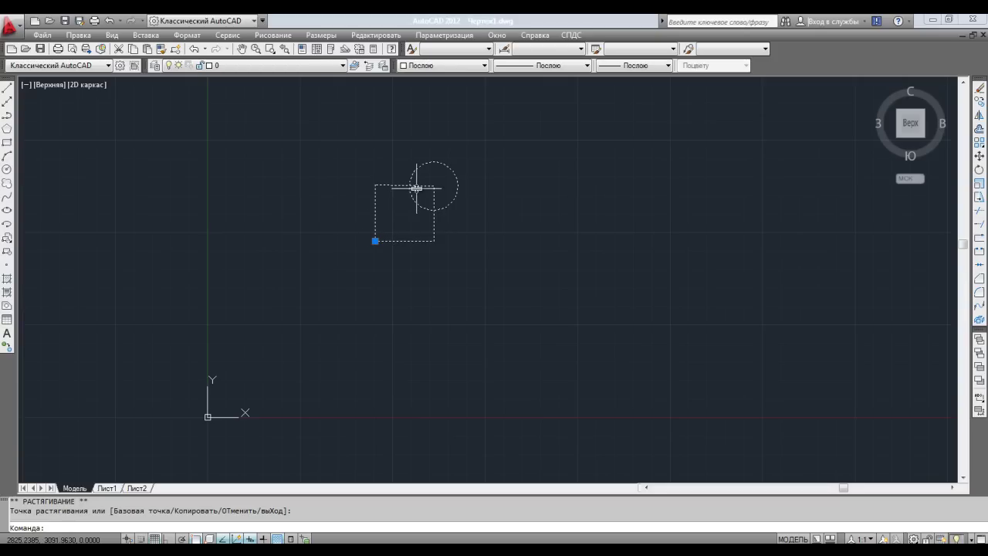
pyautogui.press('Delete')
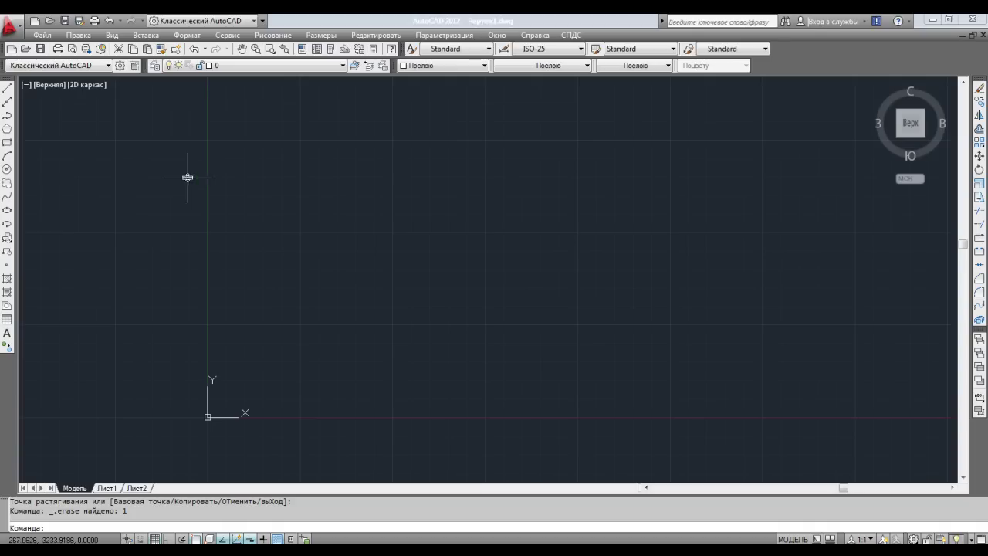
# Step: Open Insert Block with block1 chosen, and open and close the Browse file dialog
pyautogui.click(9, 240)
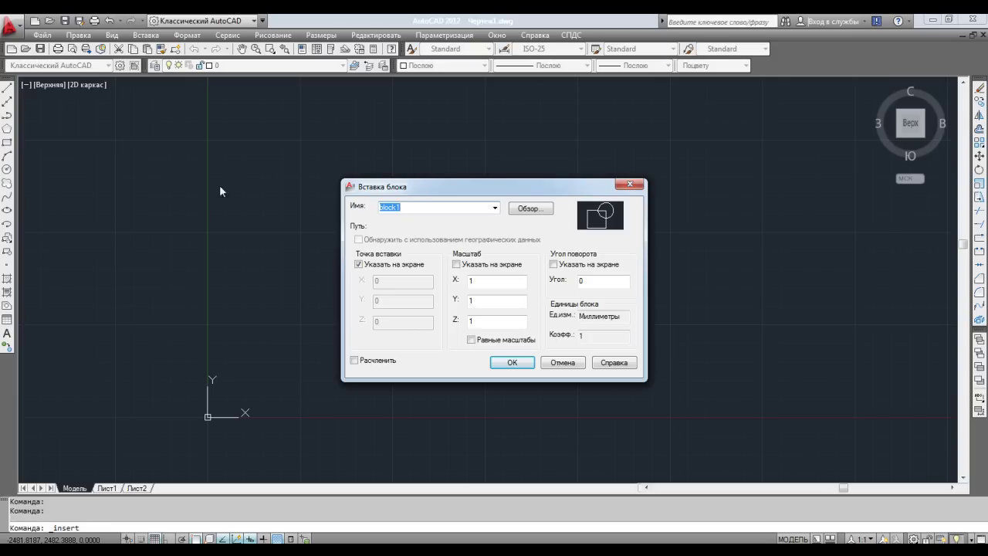
pyautogui.click(495, 207)
pyautogui.click(495, 208)
pyautogui.click(422, 206)
pyautogui.click(538, 210)
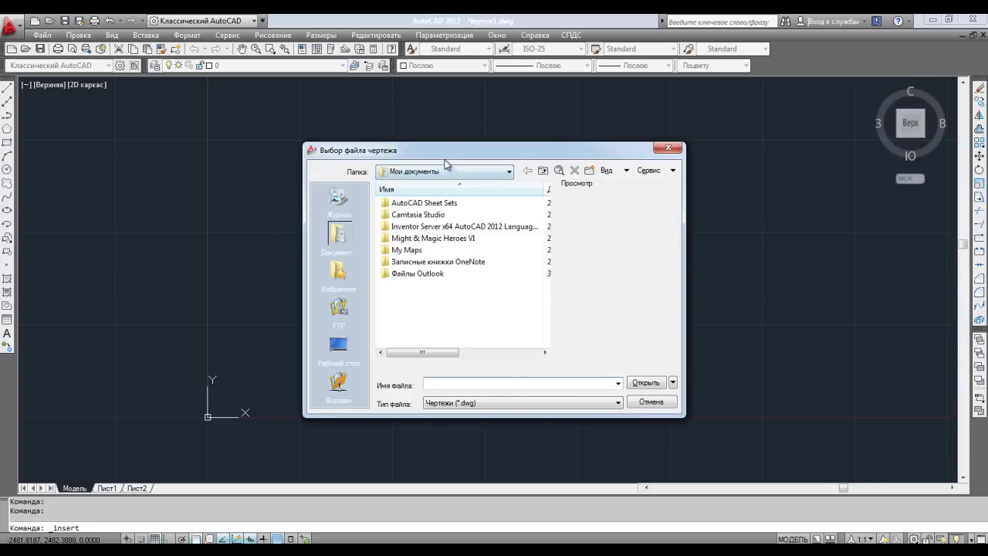
pyautogui.click(667, 149)
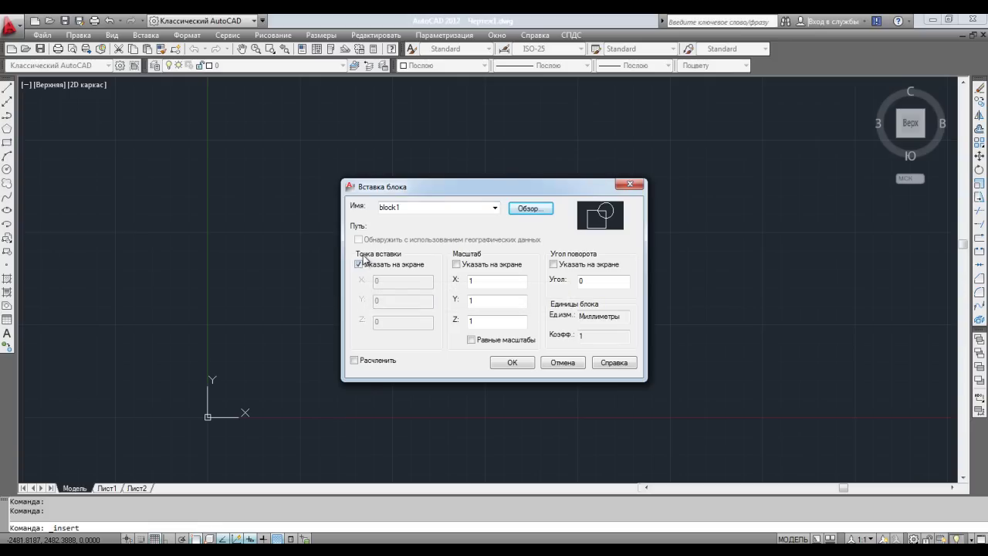
# Step: Keep the insertion point on screen and set a uniform scale of 5
pyautogui.moveTo(349, 249); pyautogui.dragTo(445, 353)
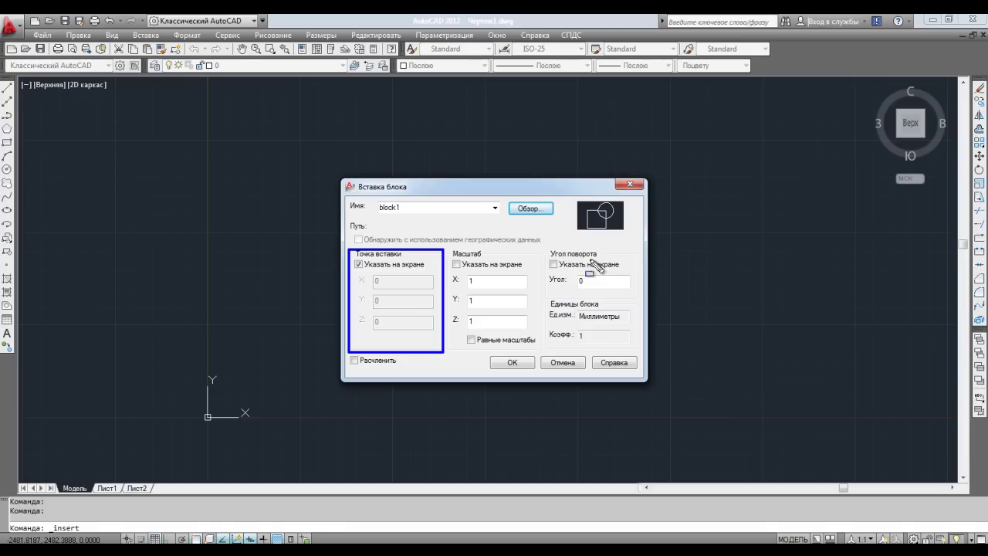
pyautogui.press('Escape')
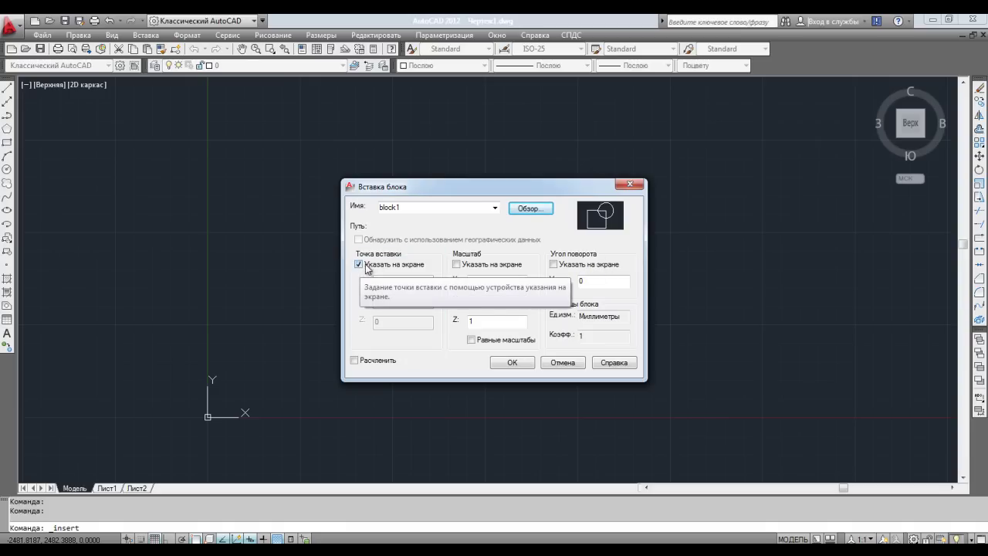
pyautogui.click(369, 270)
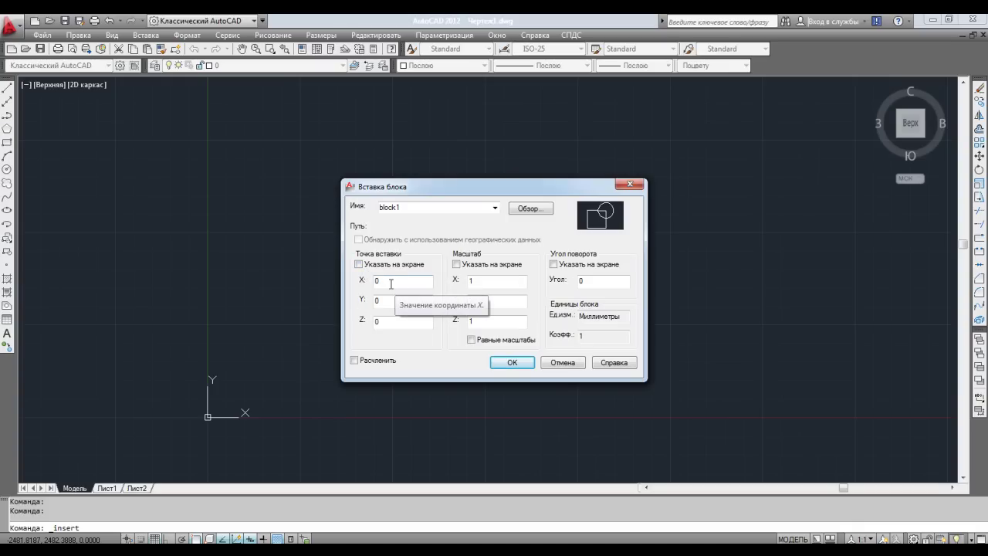
pyautogui.click(358, 264)
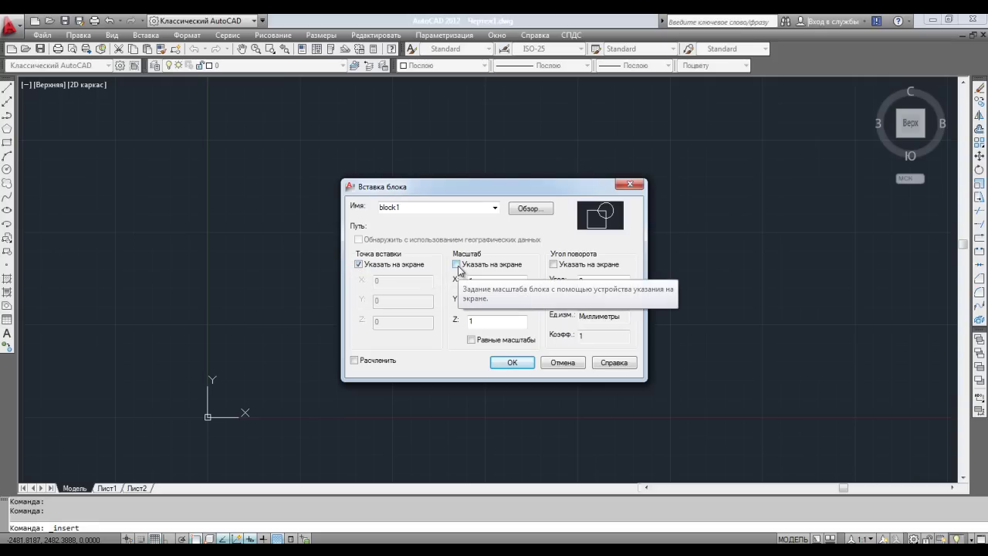
pyautogui.click(471, 339)
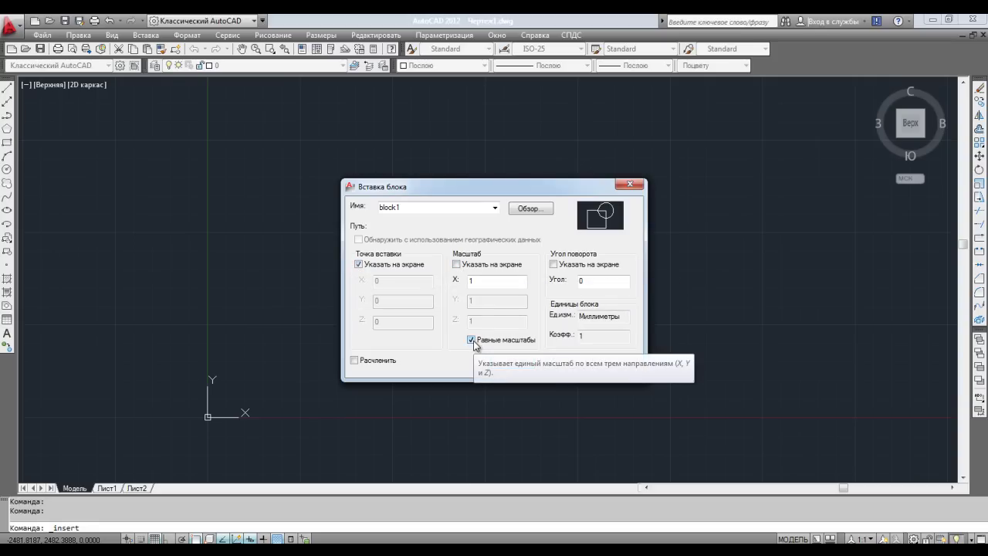
pyautogui.doubleClick(471, 281)
pyautogui.write('5')
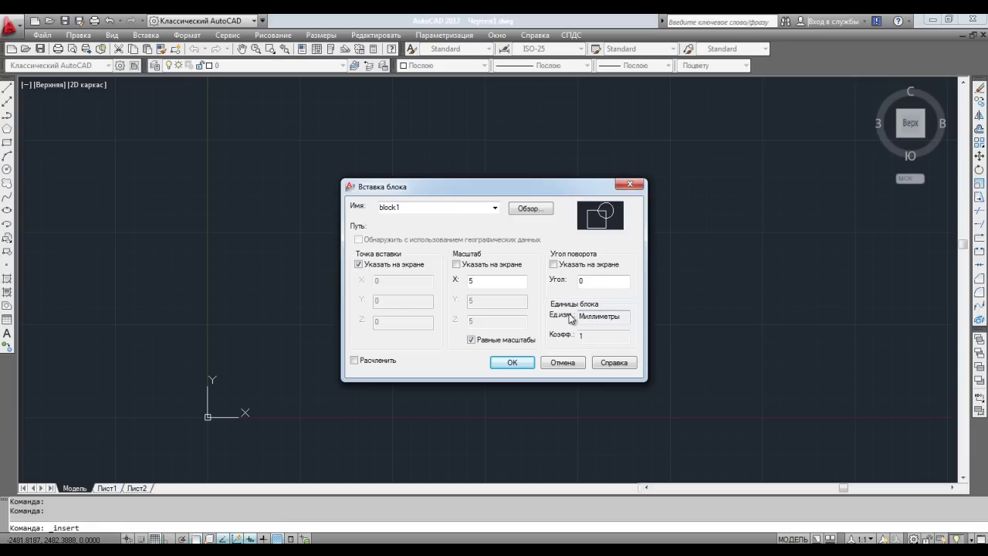
pyautogui.moveTo(577, 307); pyautogui.dragTo(633, 325)
# Step: Tick Explode, confirm, and place the exploded block in the drawing
pyautogui.click(355, 361)
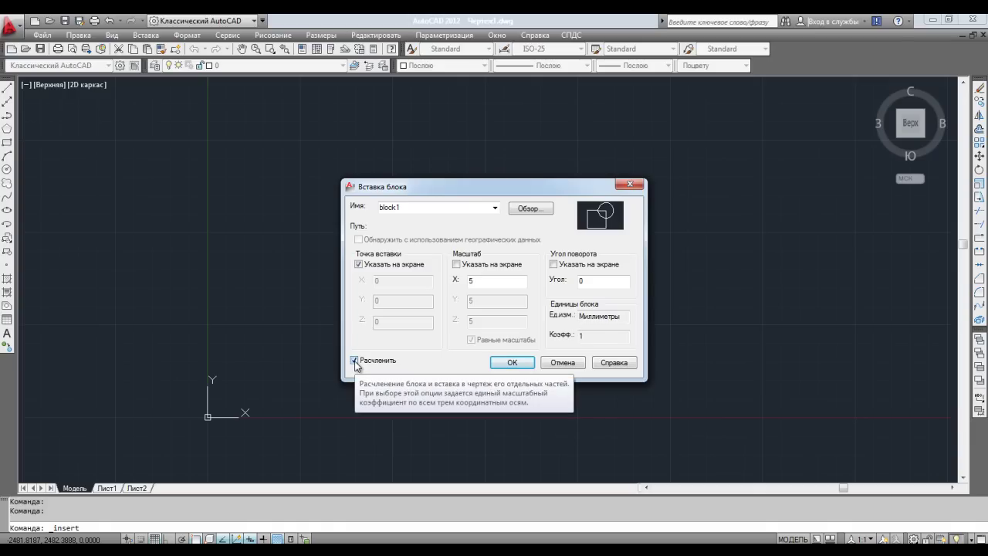
pyautogui.click(355, 360)
pyautogui.click(355, 360)
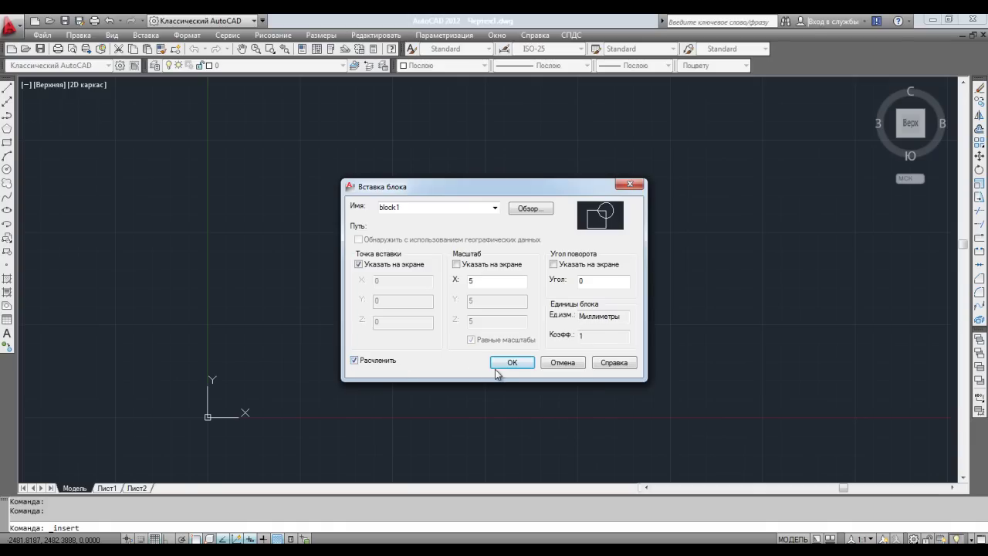
pyautogui.click(497, 369)
pyautogui.scroll(-2, 591, 314)
pyautogui.click(591, 314)
# Step: Select the exploded square's edges as separate lines, then clear the selection
pyautogui.click(563, 247)
pyautogui.click(538, 149)
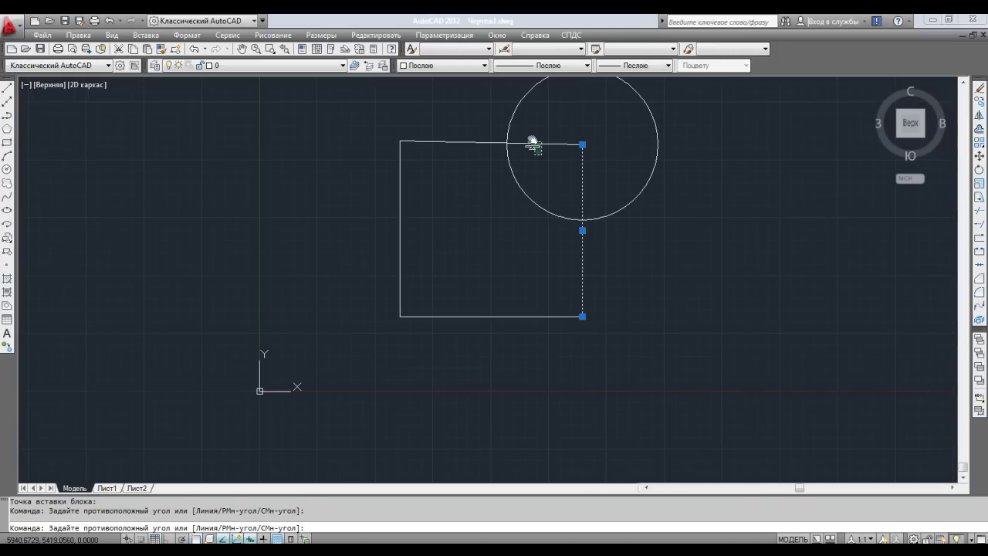
pyautogui.click(396, 193)
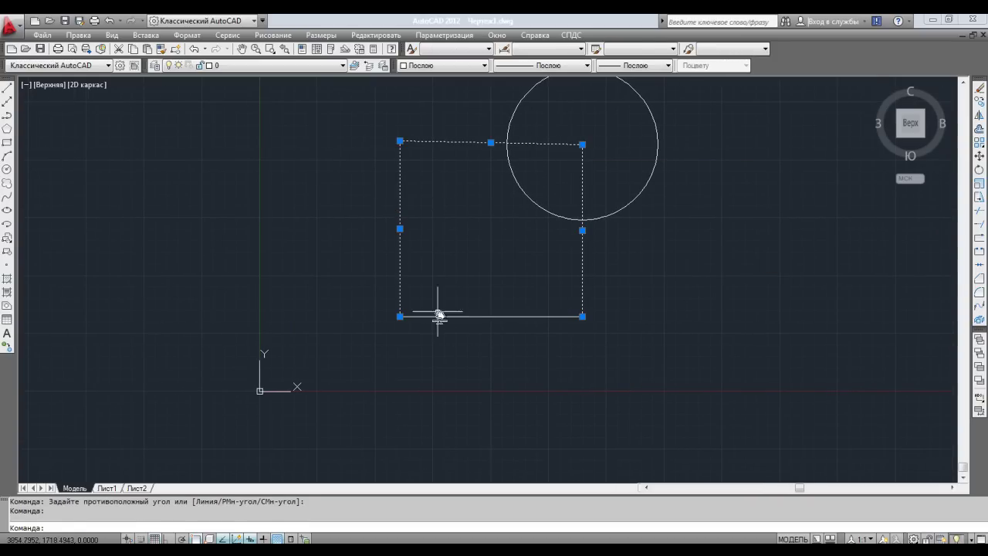
pyautogui.press('Escape')
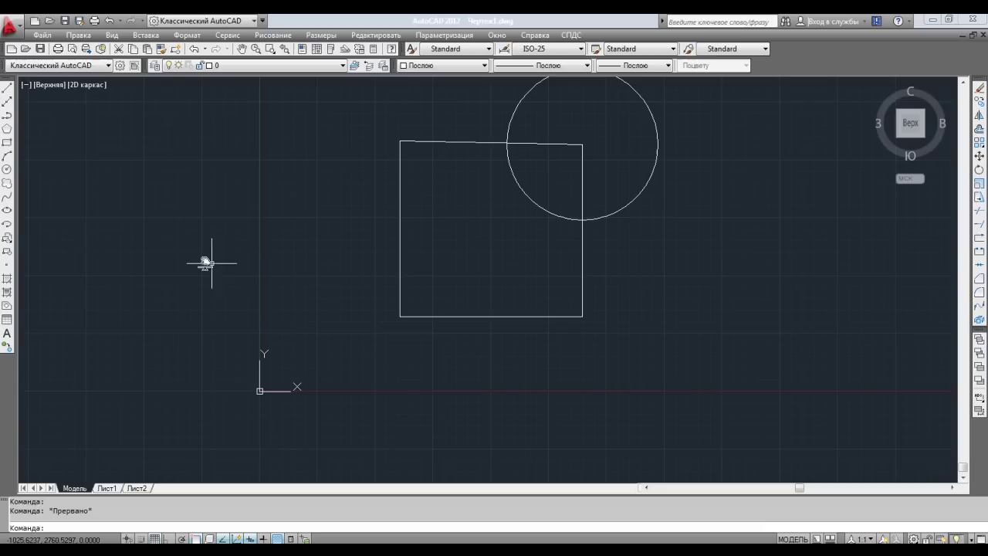
# Step: Insert the block again with exploding turned off, right of the large copy
pyautogui.click(7, 239)
pyautogui.click(369, 362)
pyautogui.click(512, 362)
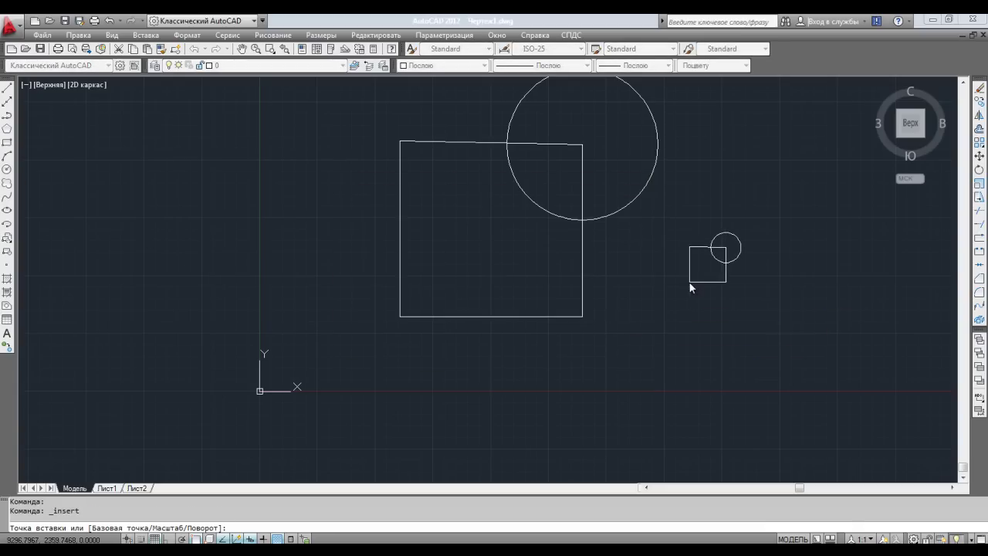
pyautogui.click(691, 288)
# Step: Fit the drawing in view and try selecting the small block as one object
pyautogui.moveTo(686, 293); pyautogui.dragTo(657, 342, button='middle')
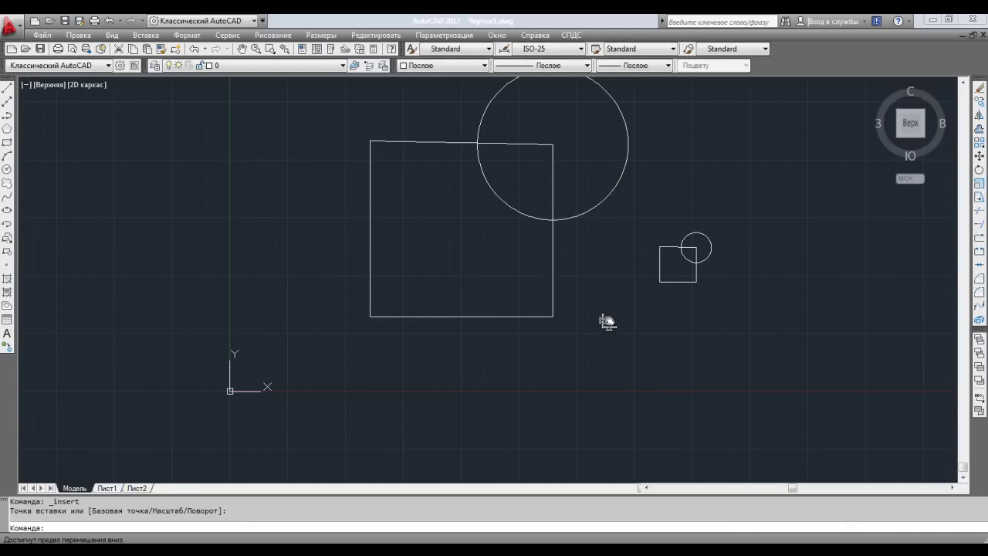
pyautogui.middleClick(683, 306)
pyautogui.moveTo(683, 306)
pyautogui.mouseDown(button='middle')
pyautogui.moveTo(639, 280)
pyautogui.moveTo(485, 229)
pyautogui.mouseUp(button='middle')
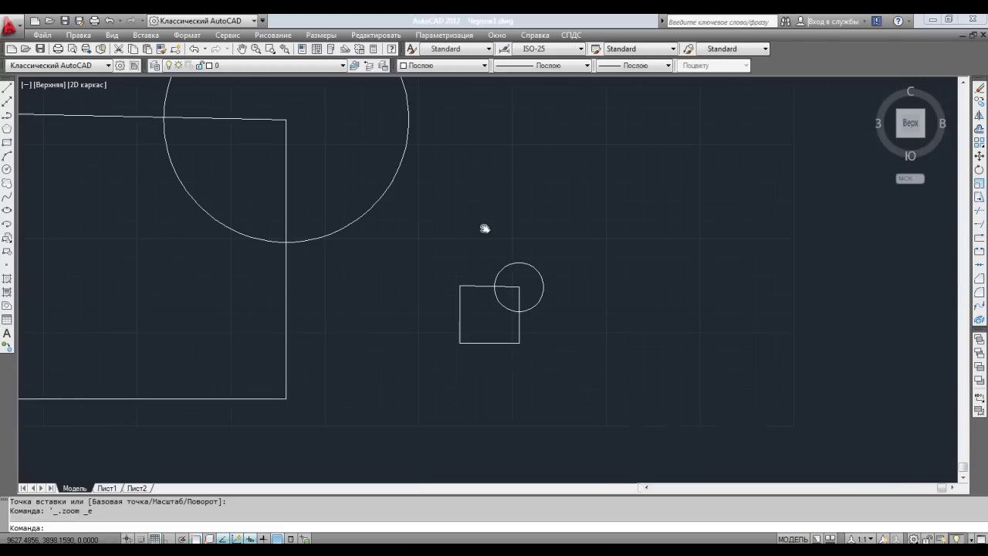
pyautogui.click(506, 288)
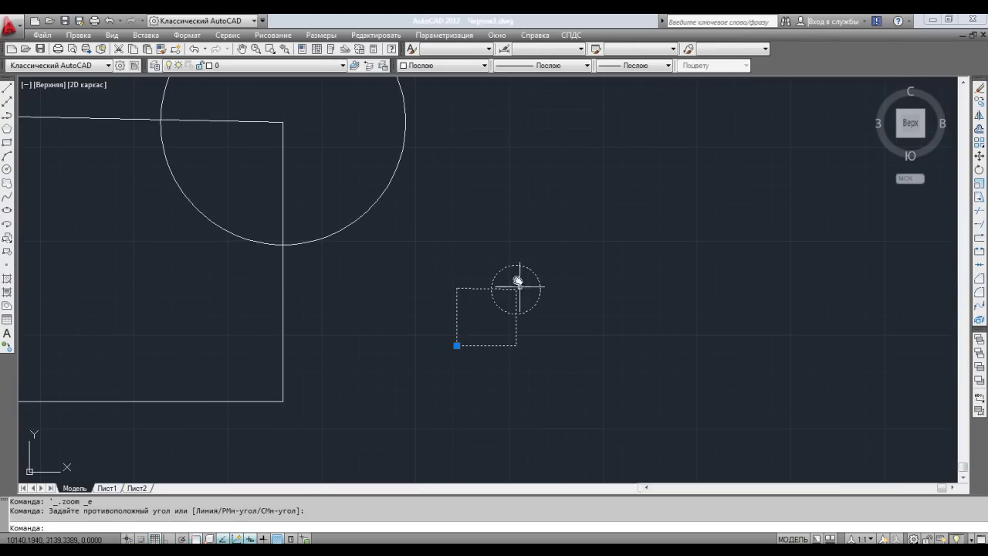
pyautogui.moveTo(446, 257); pyautogui.dragTo(540, 332)
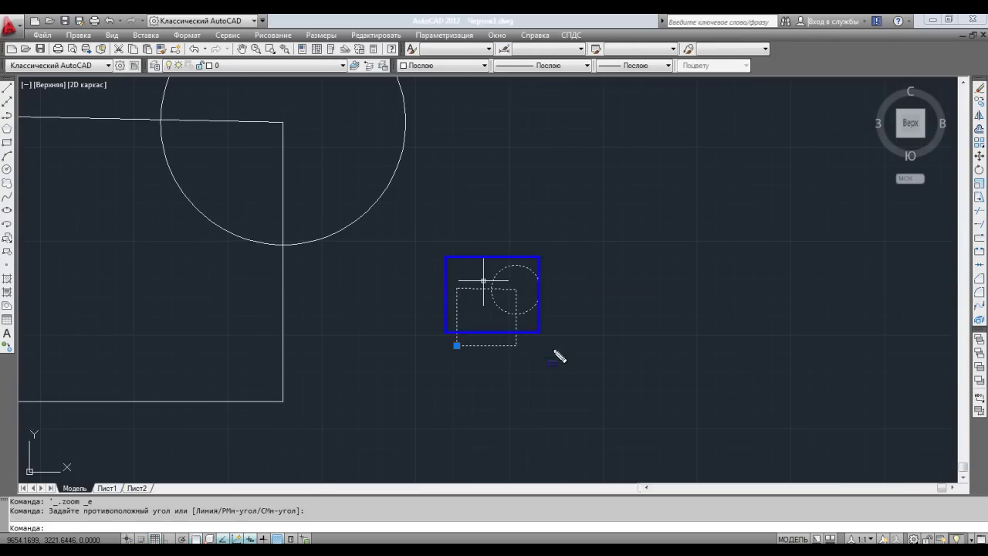
pyautogui.press('Escape')
# Step: Window-select the square and circles and delete them, then select the leftover line
pyautogui.scroll(-4, 561, 364)
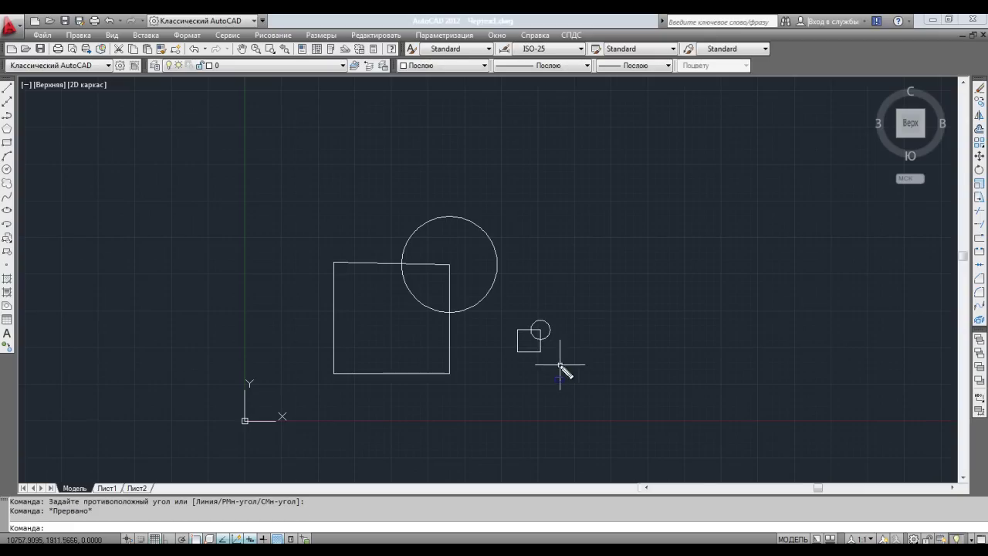
pyautogui.scroll(-3, 590, 305)
pyautogui.moveTo(595, 291)
pyautogui.mouseDown(button='middle')
pyautogui.moveTo(575, 252)
pyautogui.moveTo(520, 270)
pyautogui.mouseUp(button='middle')
pyautogui.click(326, 194)
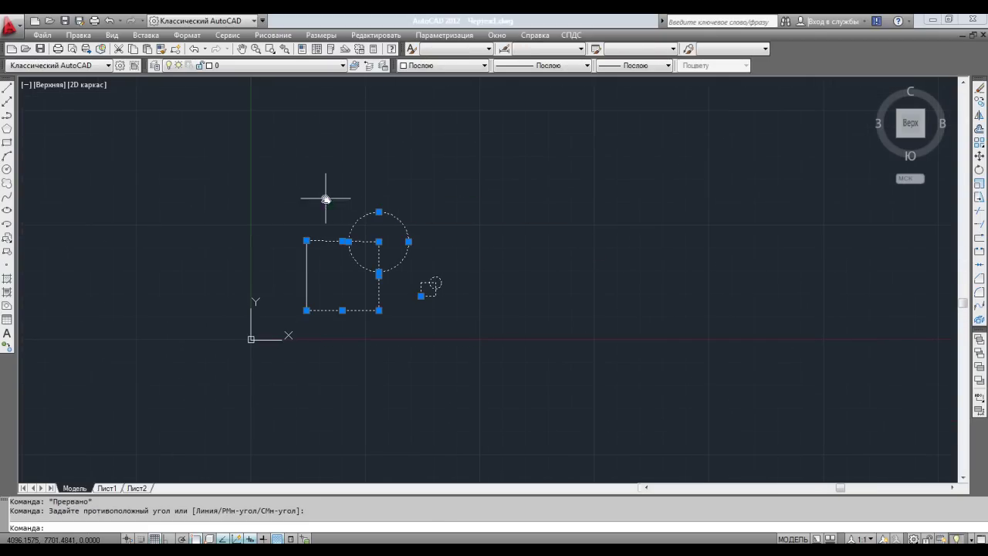
pyautogui.press('Delete')
pyautogui.click(353, 315)
pyautogui.click(293, 230)
# Step: Delete the last line and open DesignCenter via Сервис > Палитры > Центр управления
pyautogui.press('Delete')
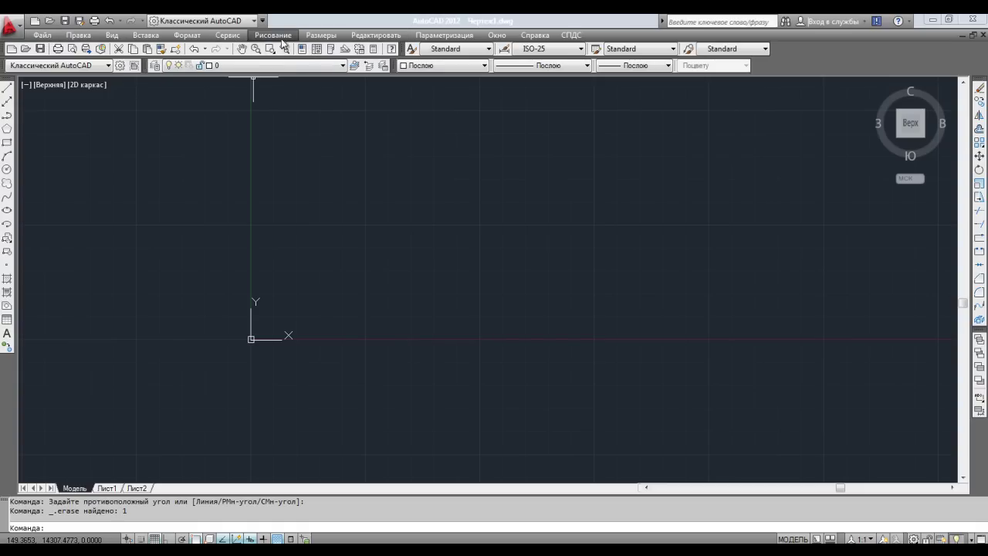
pyautogui.click(227, 35)
pyautogui.moveTo(244, 63)
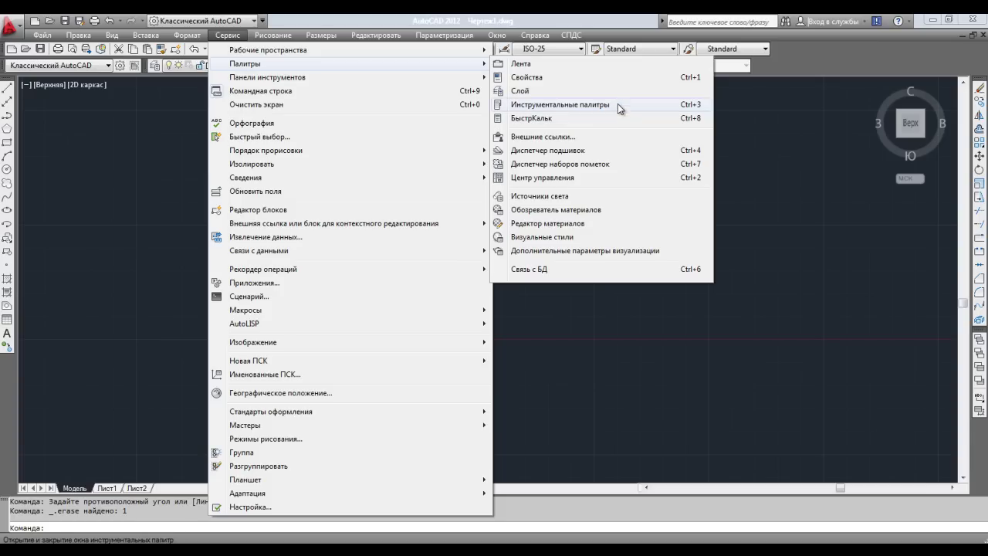
pyautogui.click(596, 175)
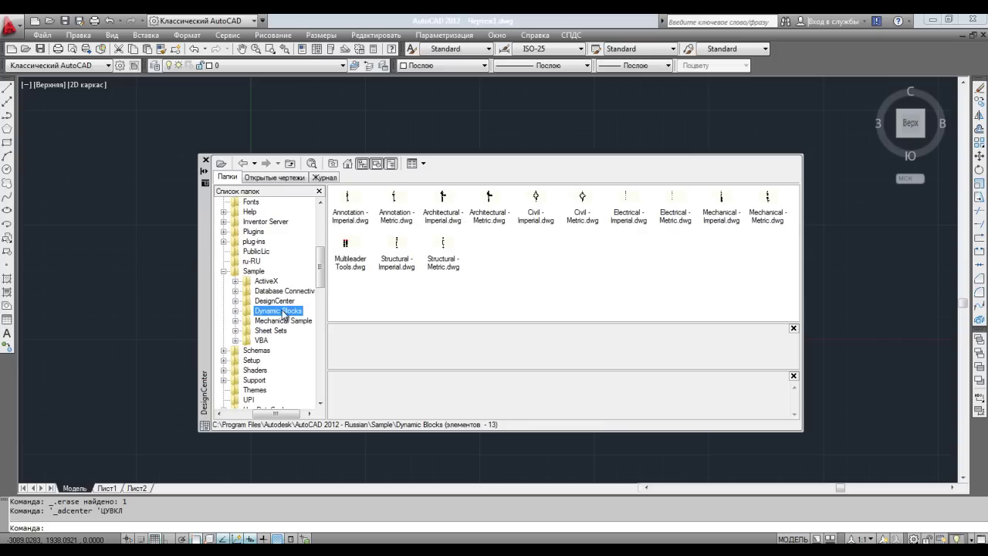
# Step: Browse to the blocks of Architectural - Metric.dwg and insert 'Дверь - метрические' with default settings
pyautogui.doubleClick(282, 311)
pyautogui.click(284, 310)
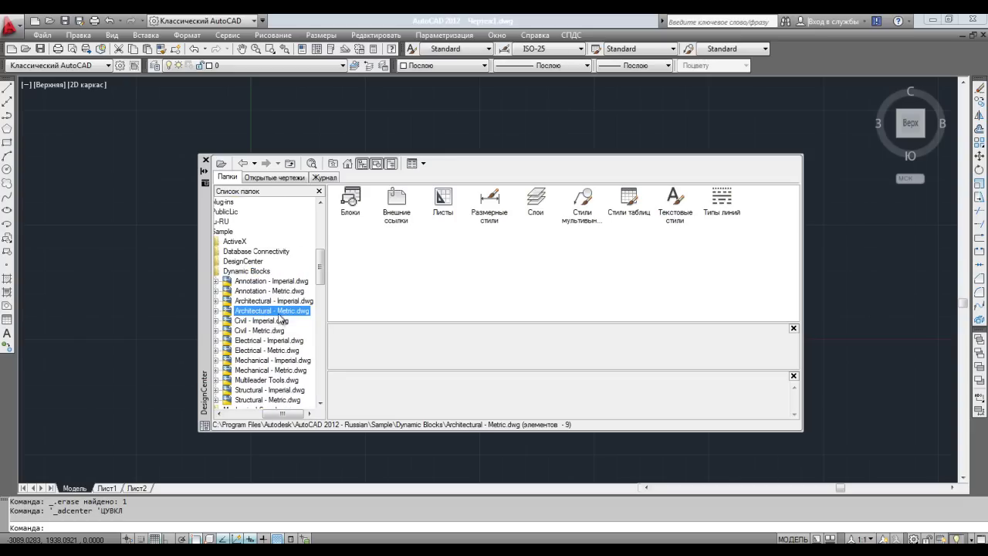
pyautogui.click(351, 198)
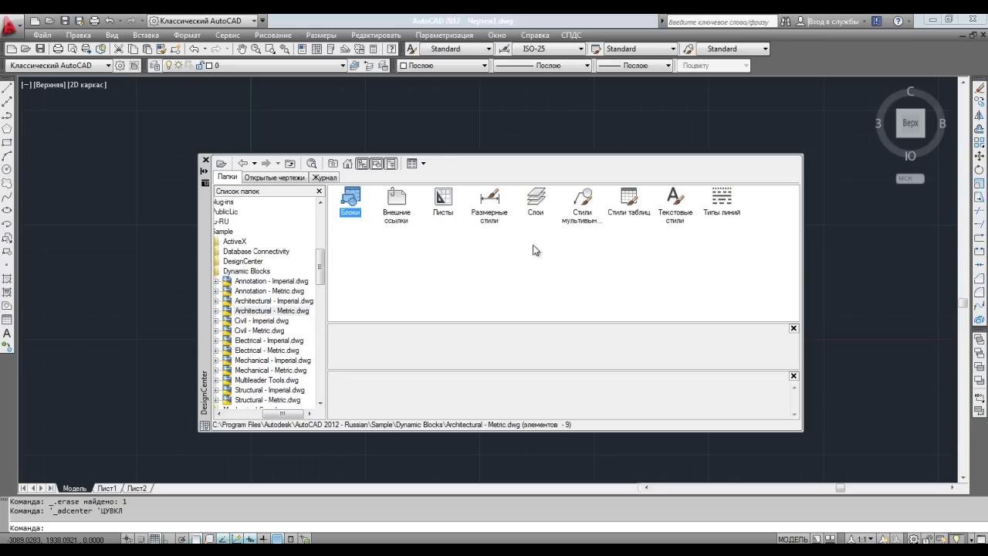
pyautogui.doubleClick(355, 202)
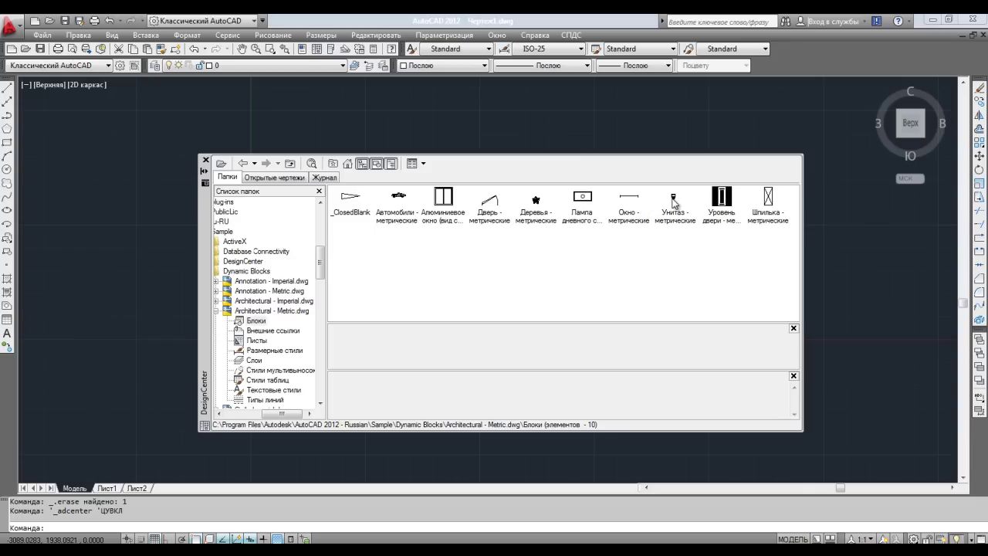
pyautogui.click(497, 205)
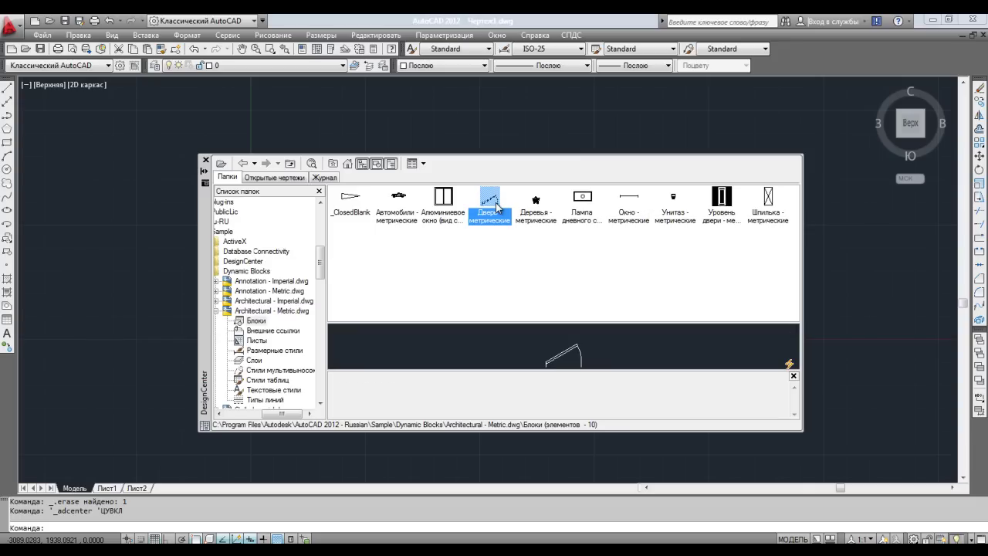
pyautogui.doubleClick(497, 205)
pyautogui.click(507, 360)
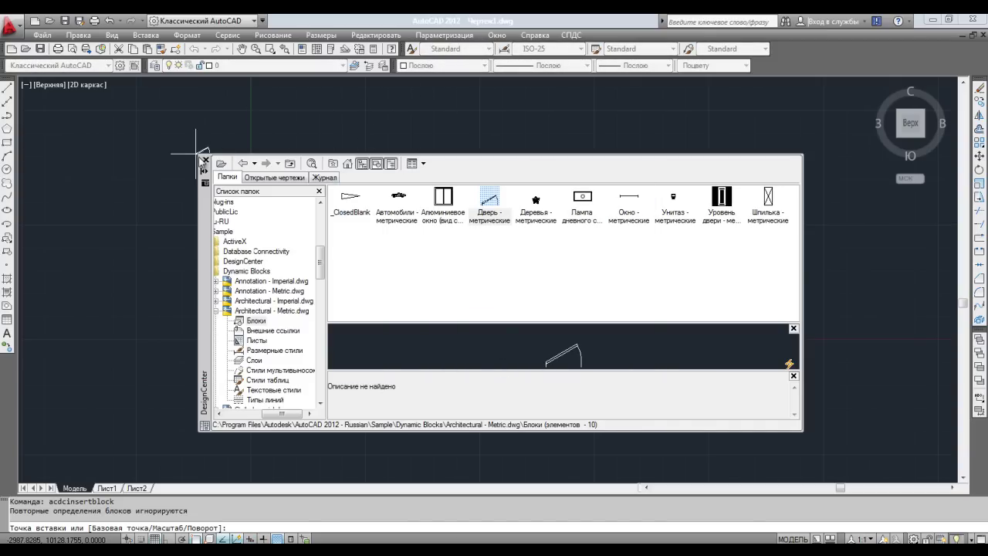
# Step: Close DesignCenter, place the door block, zoom in and select it
pyautogui.click(205, 160)
pyautogui.click(442, 285)
pyautogui.scroll(2, 446, 286)
pyautogui.scroll(3, 446, 286)
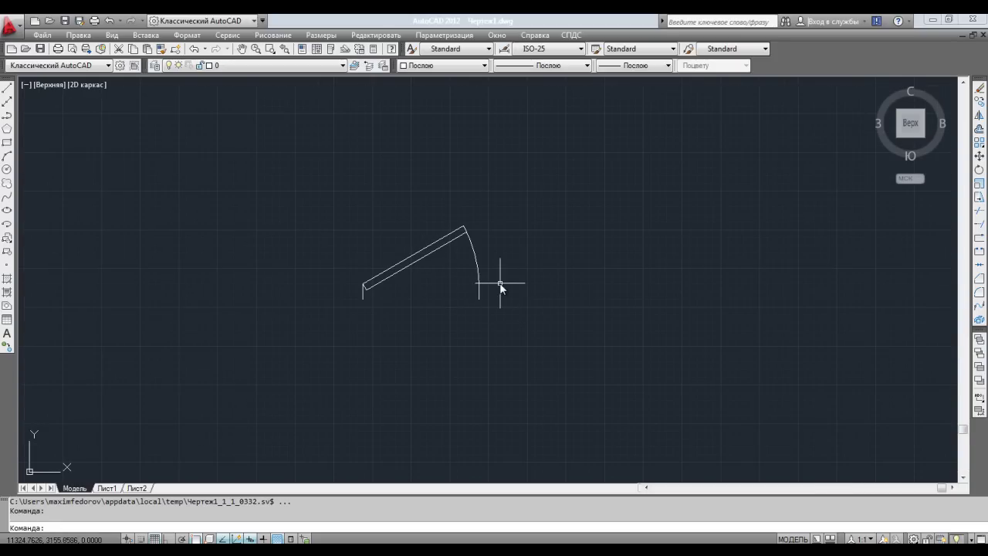
pyautogui.click(478, 277)
pyautogui.click(426, 222)
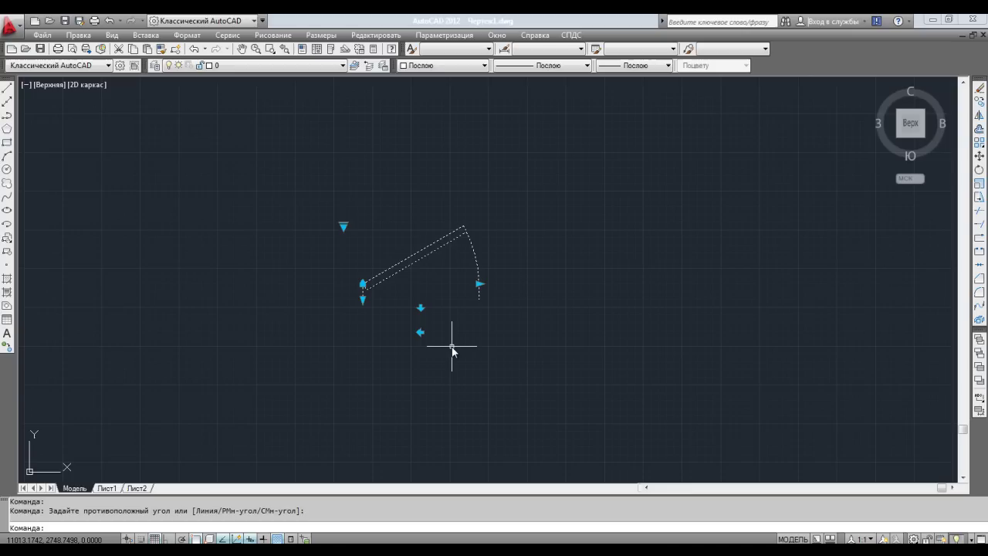
# Step: Flip the door's swing, put the hinge on the right and move the door right
pyautogui.click(420, 307)
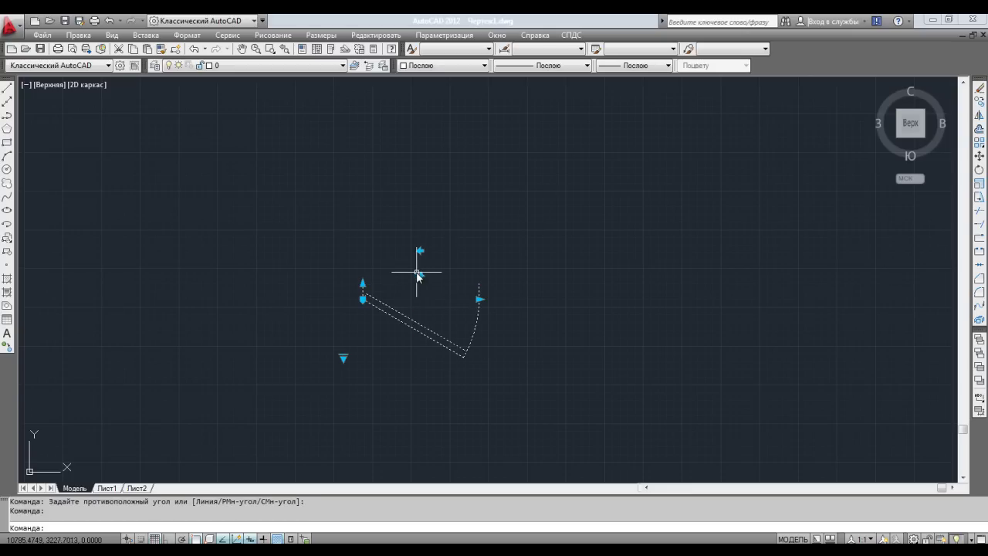
pyautogui.click(420, 276)
pyautogui.click(420, 332)
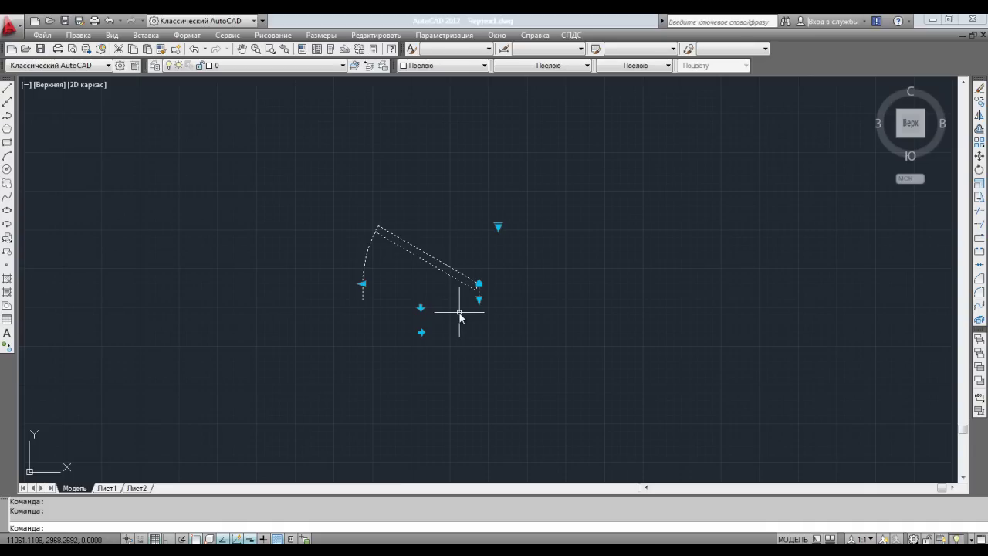
pyautogui.click(479, 284)
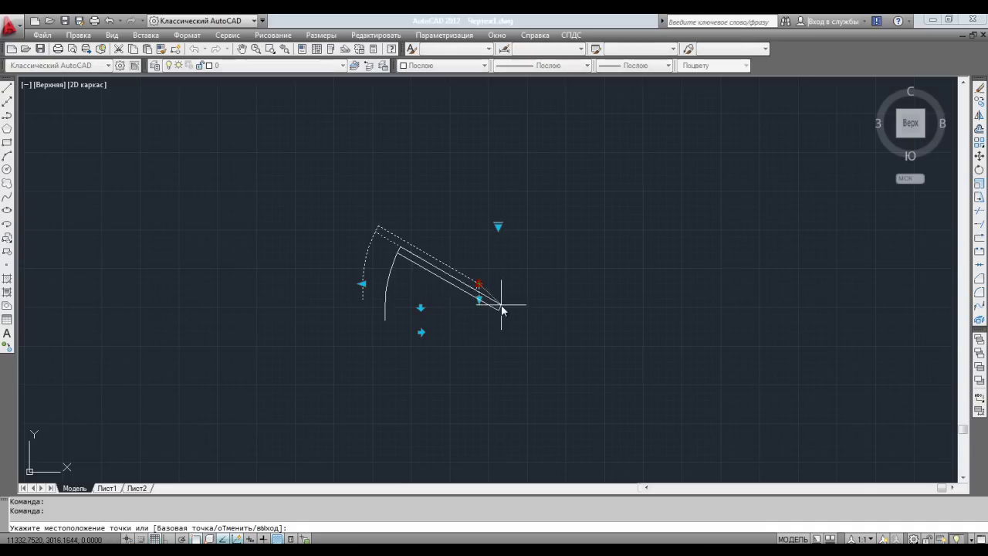
pyautogui.click(556, 284)
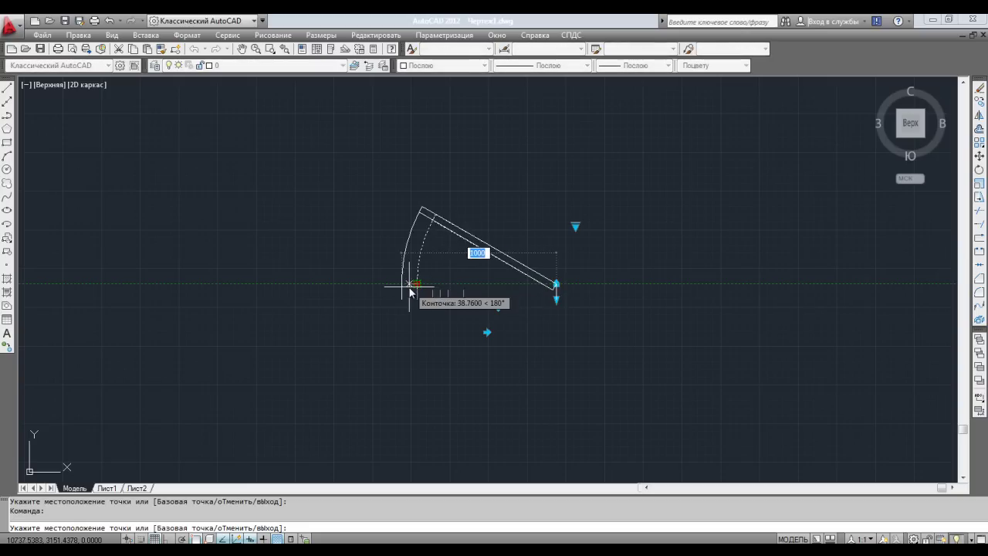
# Step: Flip the door downward, set its opening to 60°, stretch the leaf and flip the arc right
pyautogui.click(488, 297)
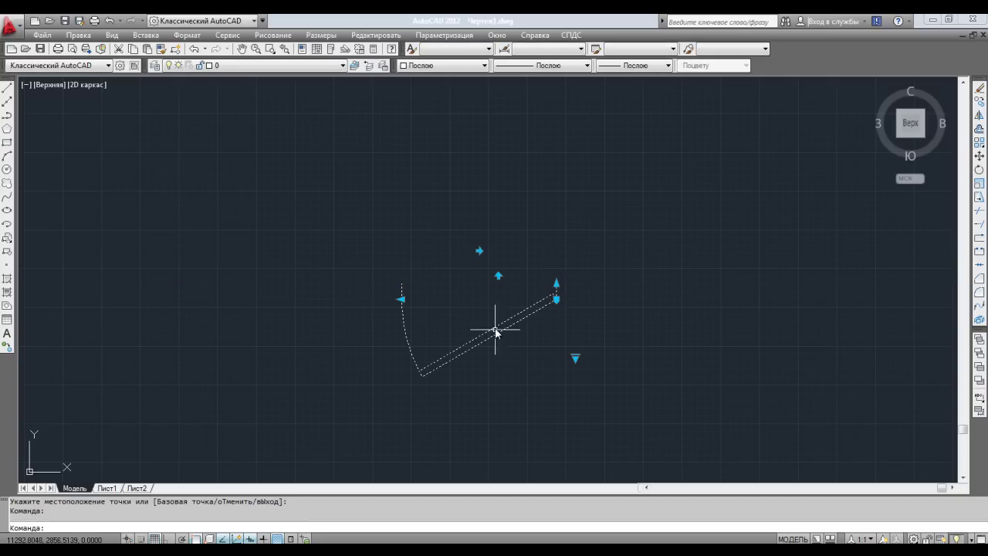
pyautogui.click(575, 358)
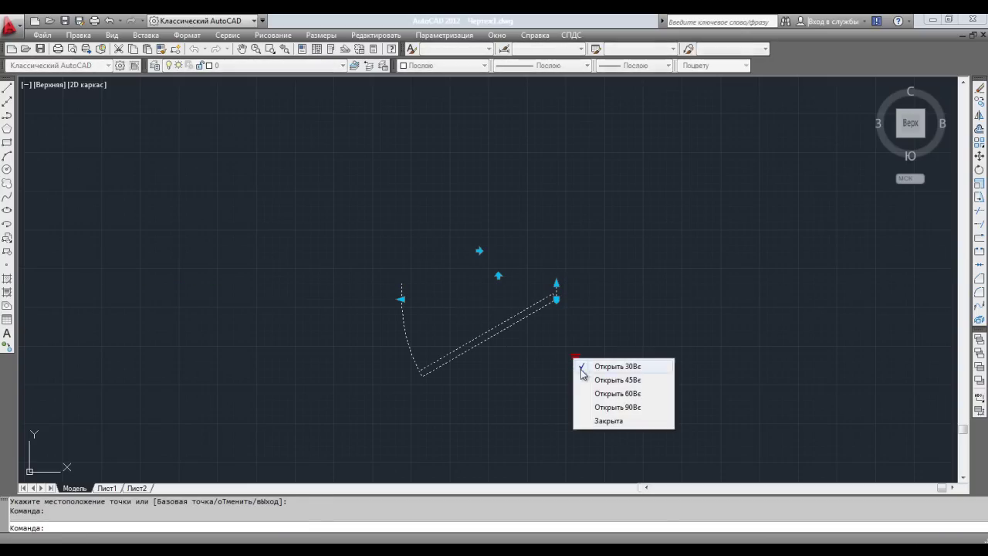
pyautogui.click(592, 393)
pyautogui.click(556, 286)
pyautogui.click(568, 170)
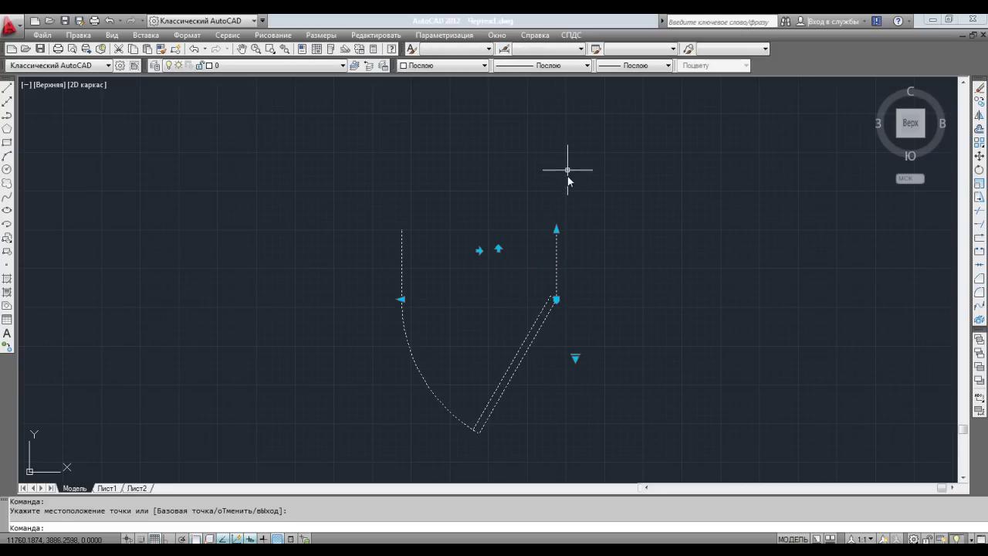
pyautogui.click(479, 250)
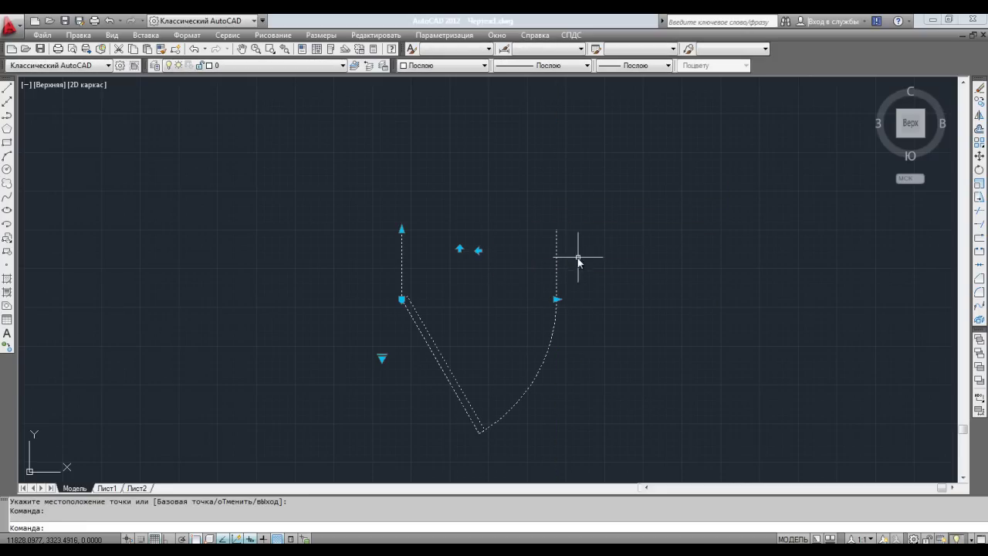
# Step: Deselect the door, zoom out, window-select the door block and delete it
pyautogui.press('Escape')
pyautogui.scroll(-2, 671, 307)
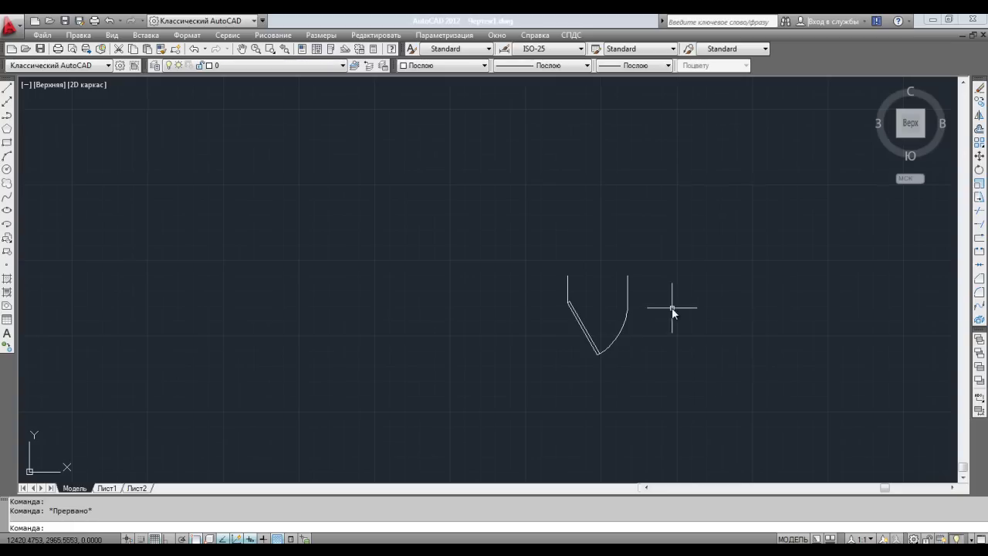
pyautogui.moveTo(670, 330); pyautogui.dragTo(483, 341, button='middle')
pyautogui.click(526, 391)
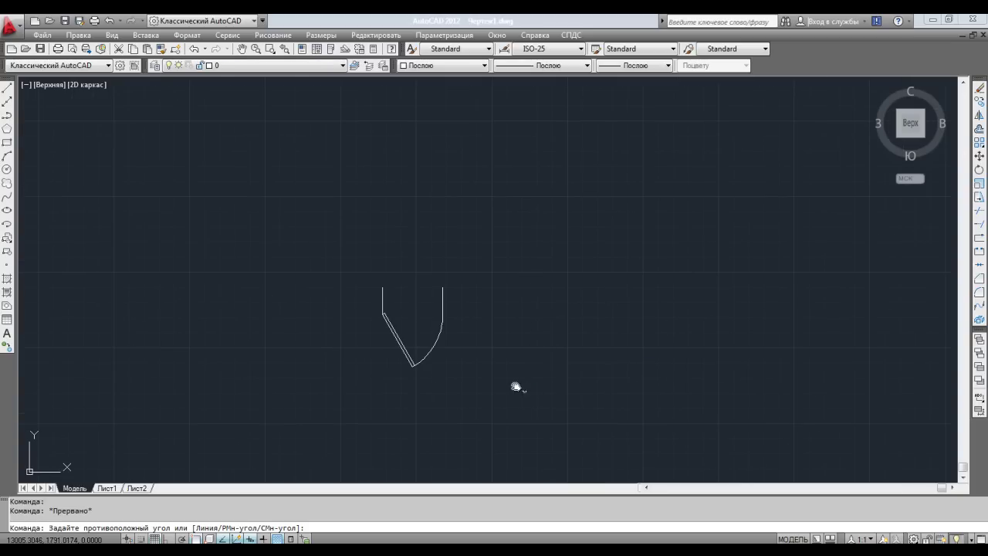
pyautogui.click(381, 271)
pyautogui.press('Delete')
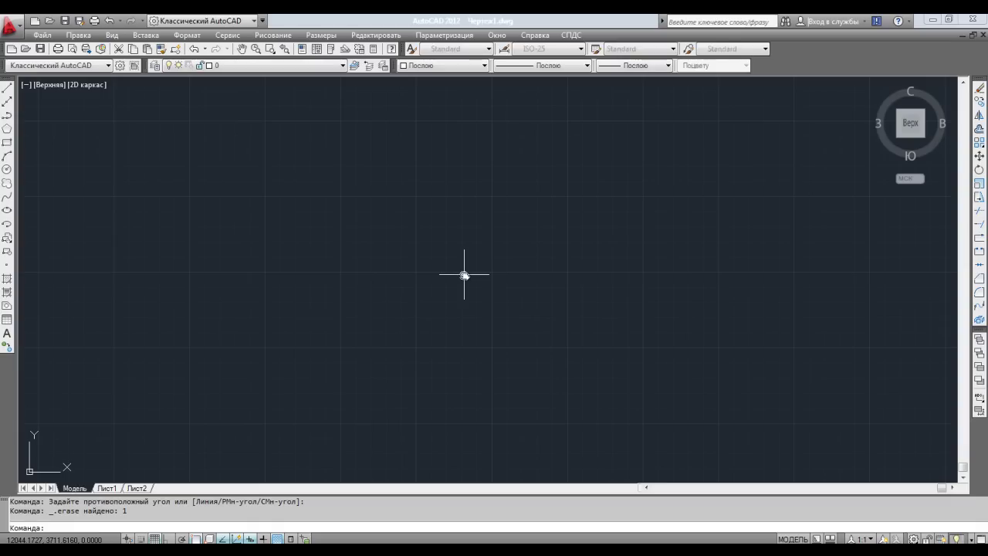